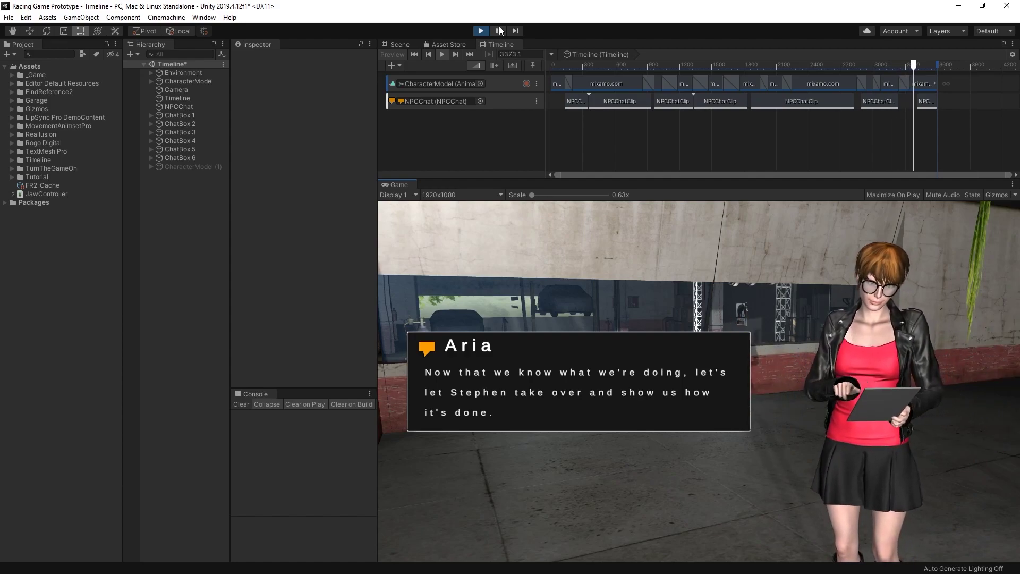
Stop Play mode after the dialogue cutscene preview so the timeline resets to frame 0
left_click(481, 30)
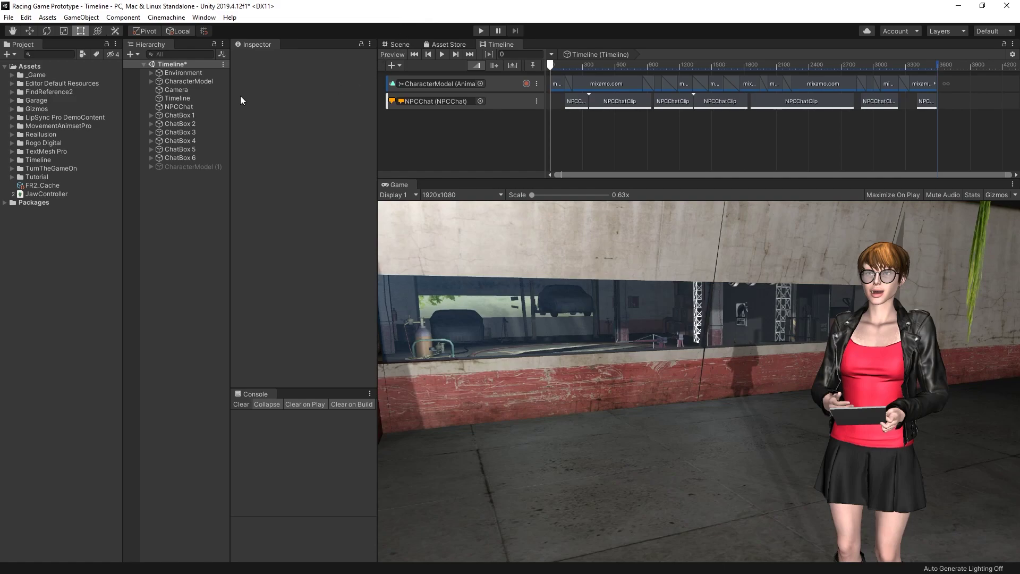
Frame the Environment in an enlarged Scene view, orbiting to show the character by the garage
double_click(183, 73)
left_click_drag(635, 179, 756, 280)
Select CharacterModel, expand its LipSync Pro component and widen the Inspector to show full values
scroll(748, 247, "up", 5)
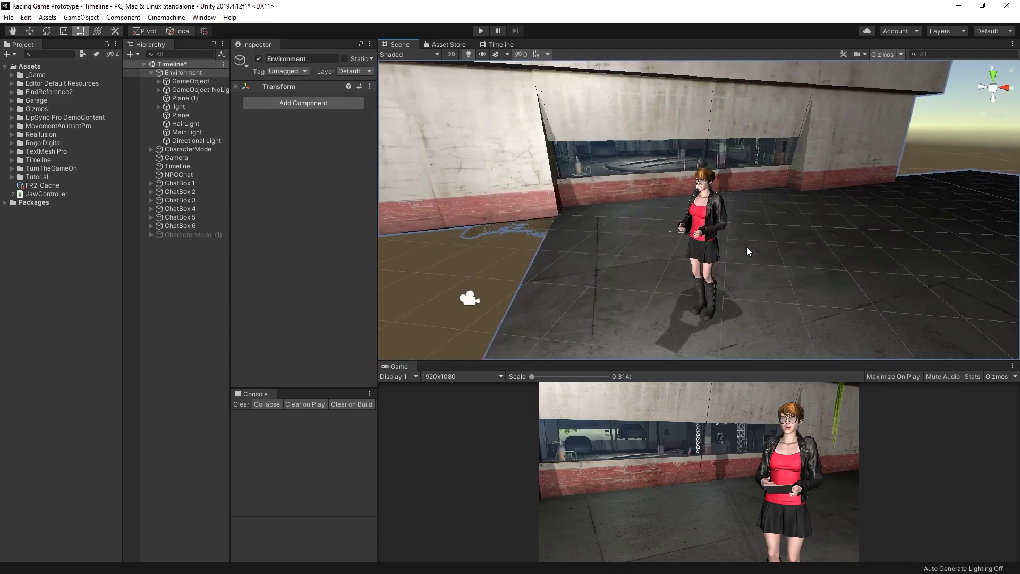
left_click(151, 73)
left_click(183, 82)
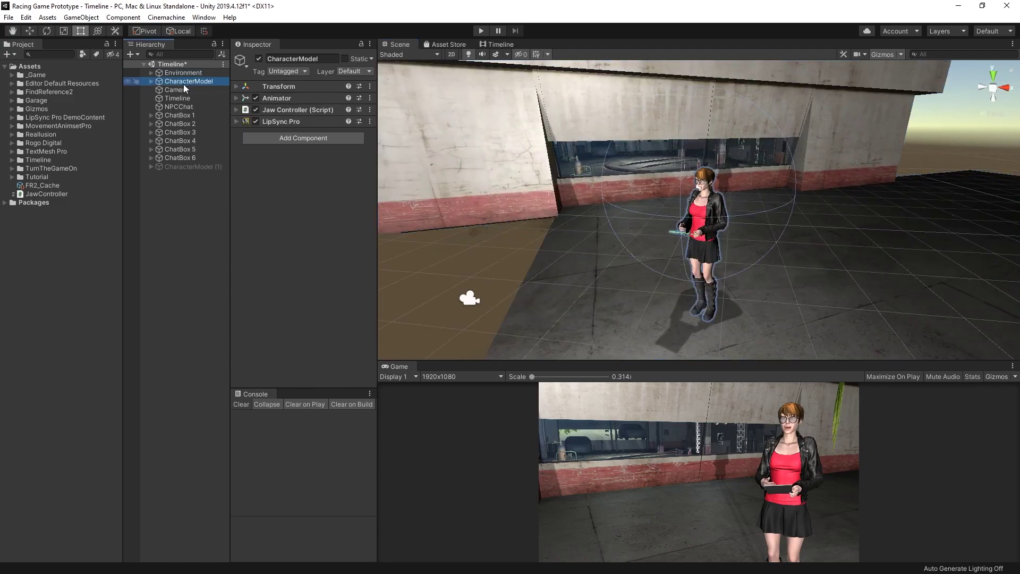
left_click(291, 122)
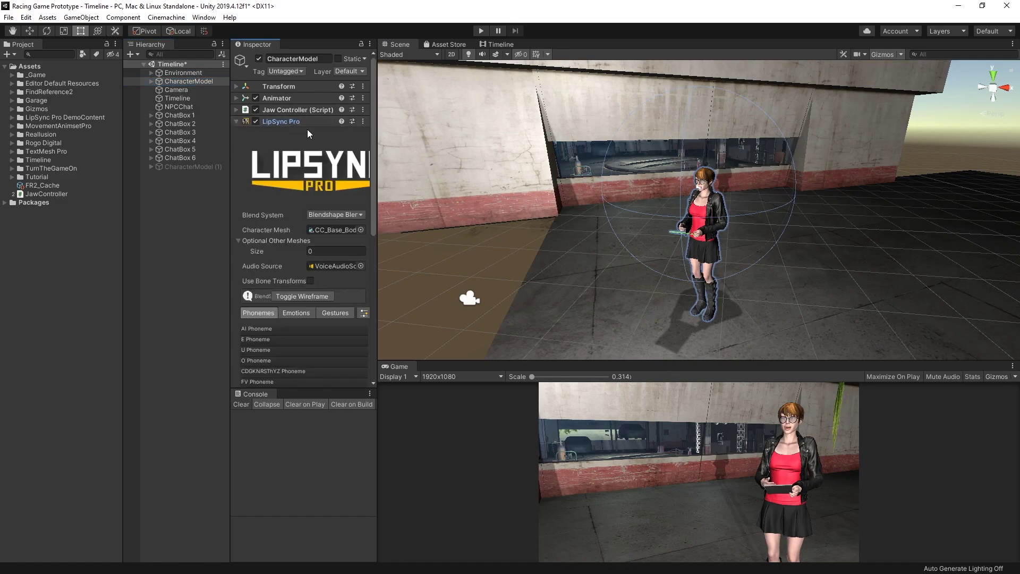
left_click_drag(377, 213, 444, 212)
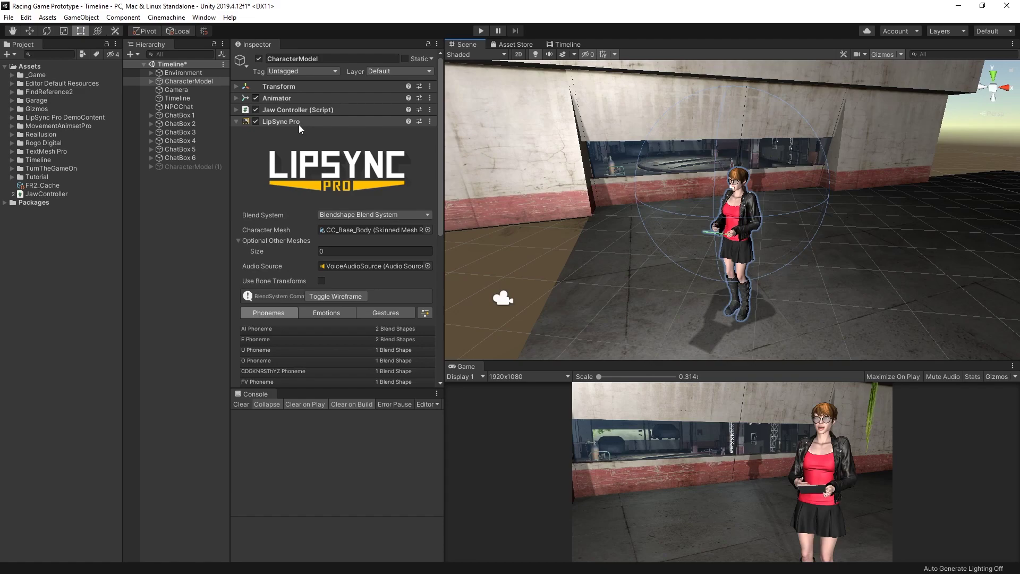
scroll(308, 150, "down", 3)
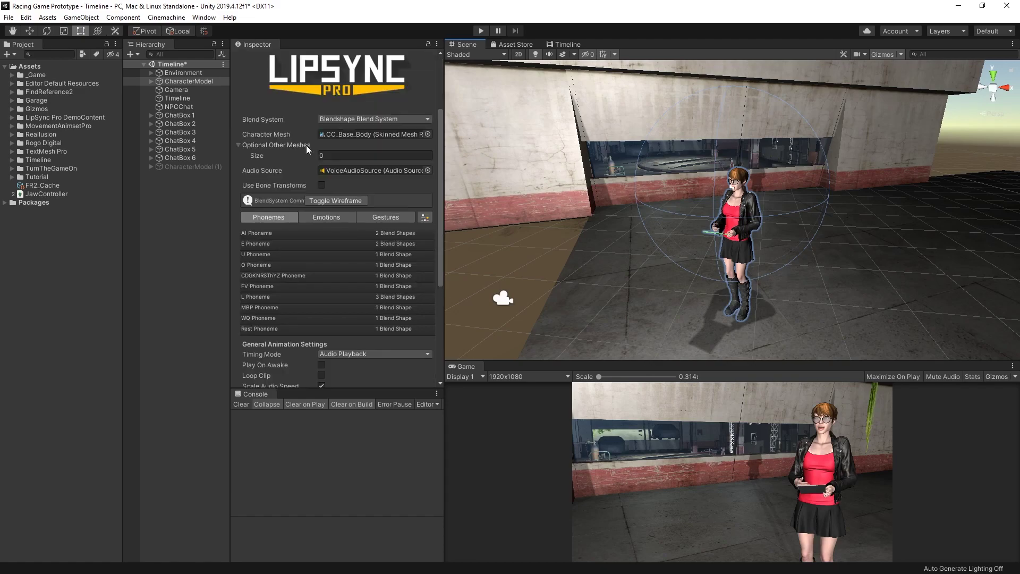
Check the LipSync Pro preset list, inspect CC_Base_Body's blend shapes, then reselect CharacterModel
left_click(425, 216)
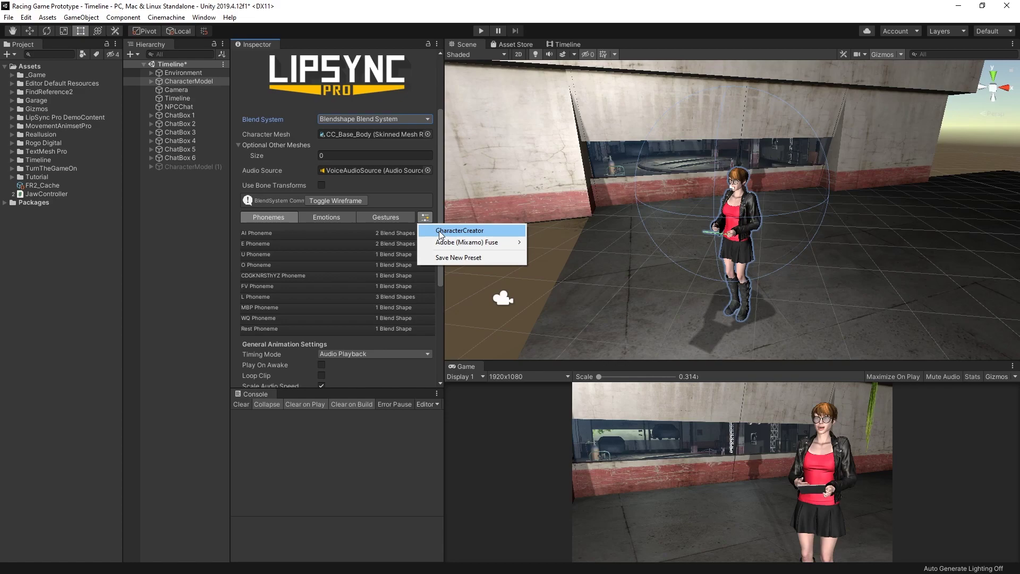
left_click(428, 198)
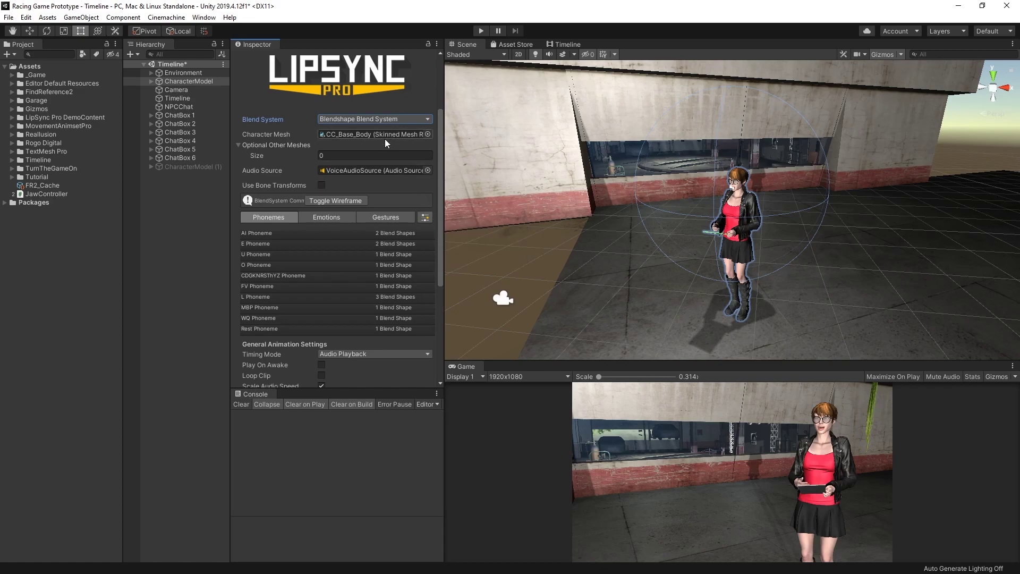
left_click(387, 135)
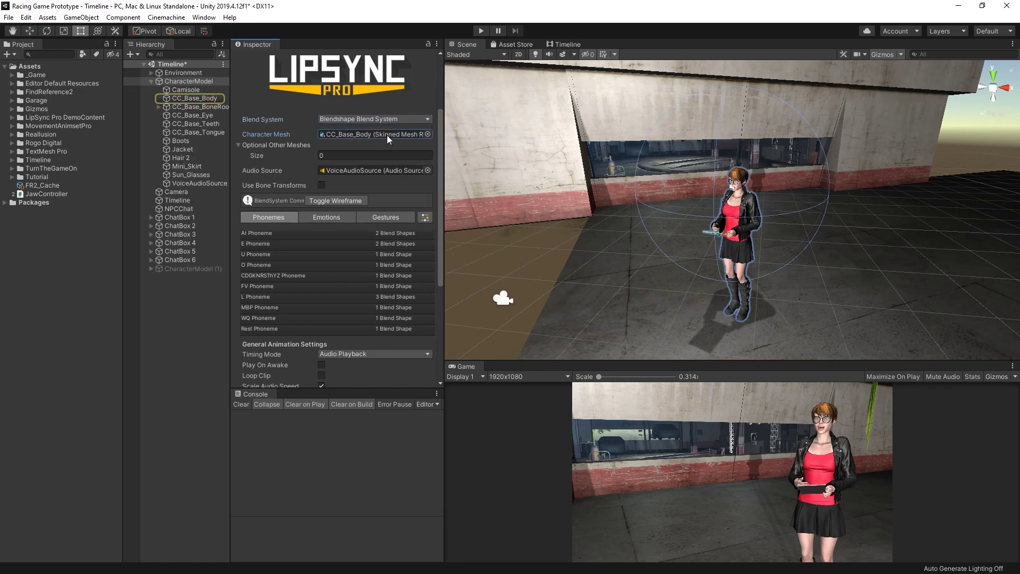
left_click(212, 100)
scroll(349, 153, "up", 3)
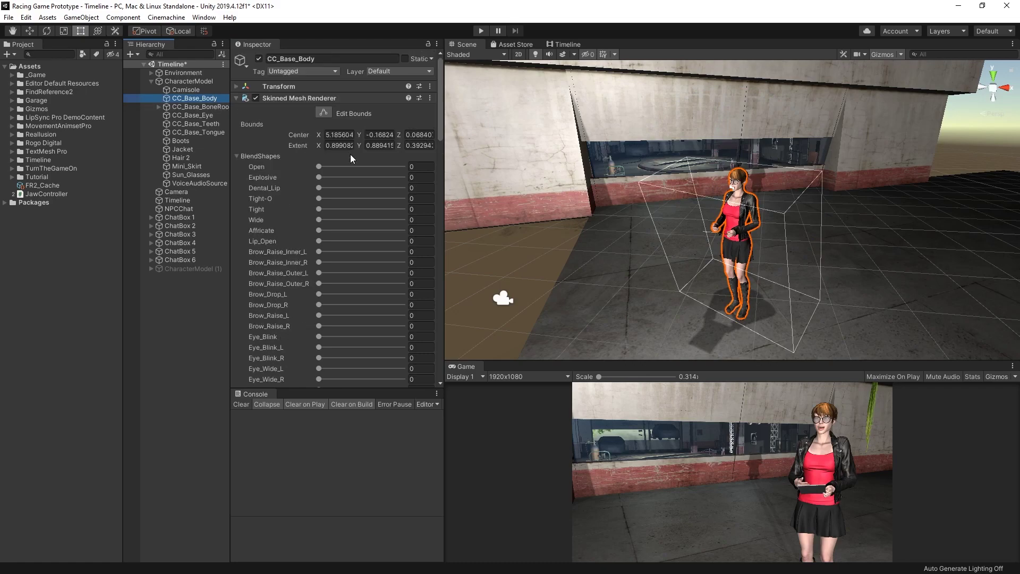
left_click(241, 155)
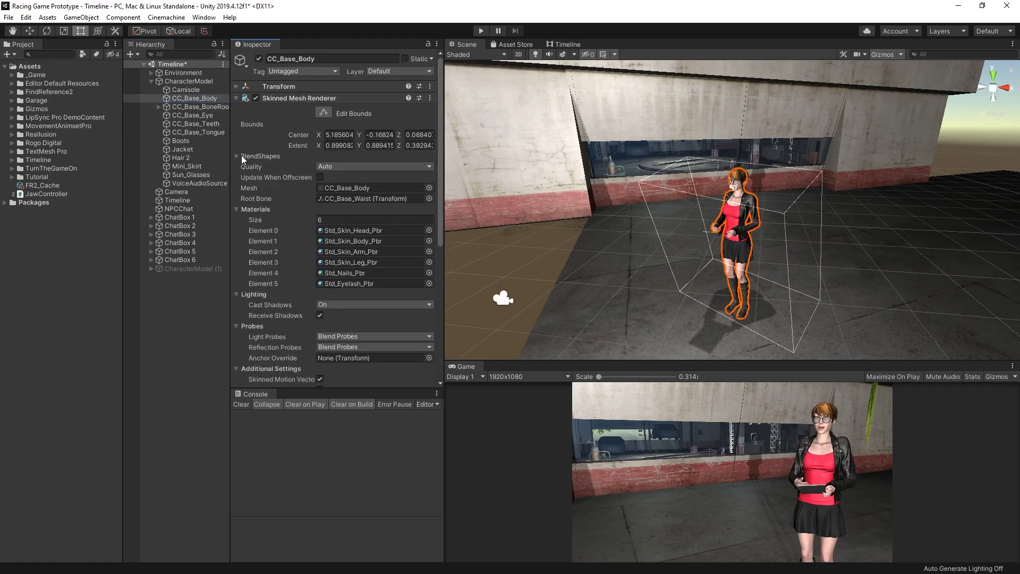
left_click(241, 155)
left_click(203, 81)
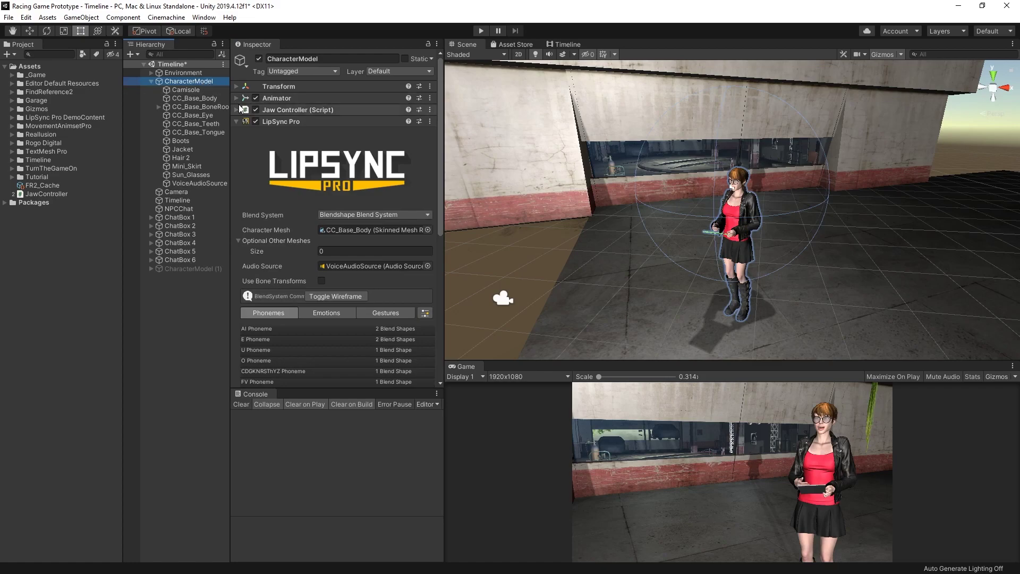
Expand the Jaw Controller settings and inspect CC_Base_Body's Mouth_Open blend shape value
left_click(287, 110)
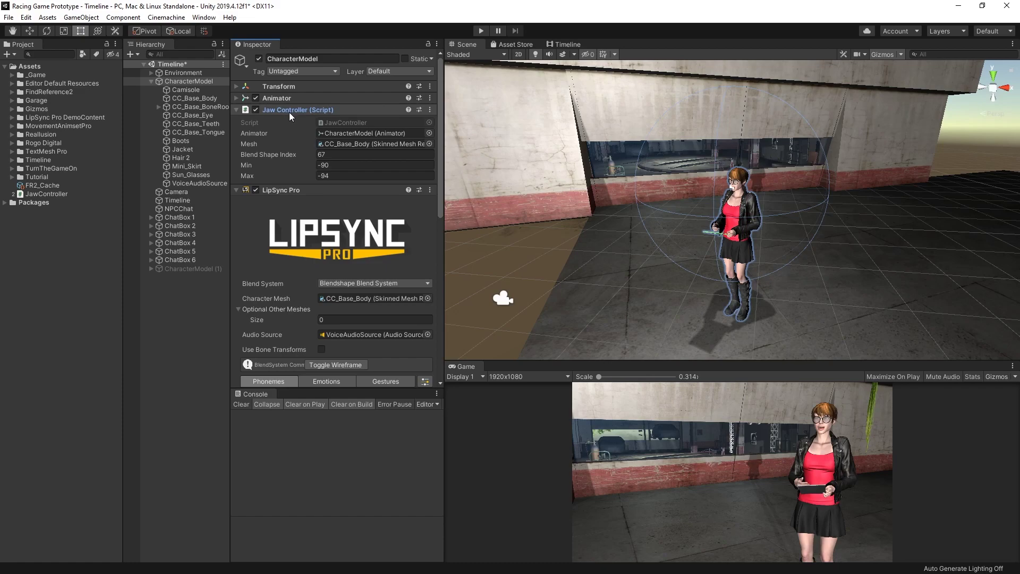
left_click(202, 99)
scroll(334, 197, "down", 15)
left_click(262, 210)
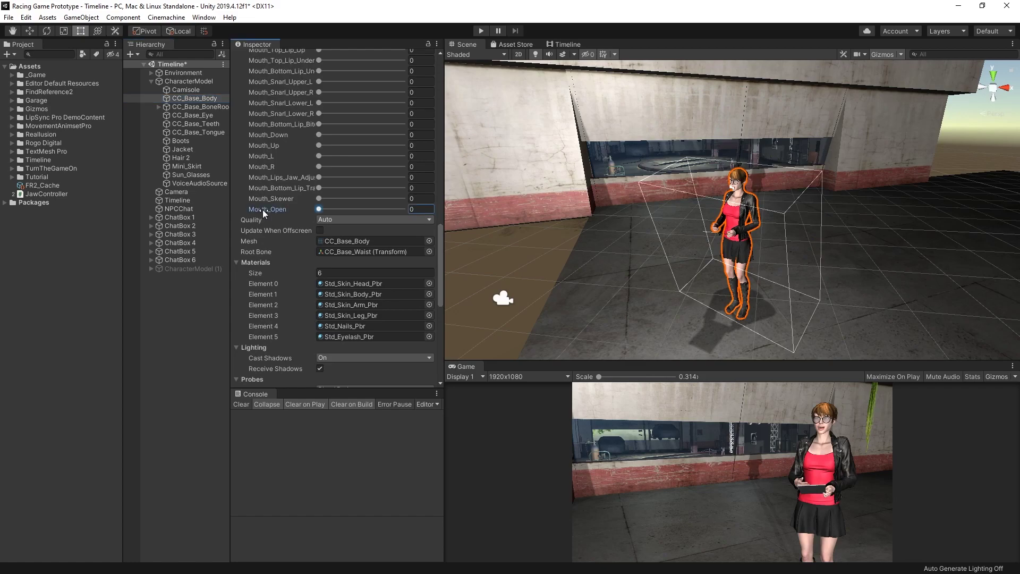
From CharacterModel's LipSync Pro, ping the audio source and select VoiceAudioSource to view its settings
left_click(212, 81)
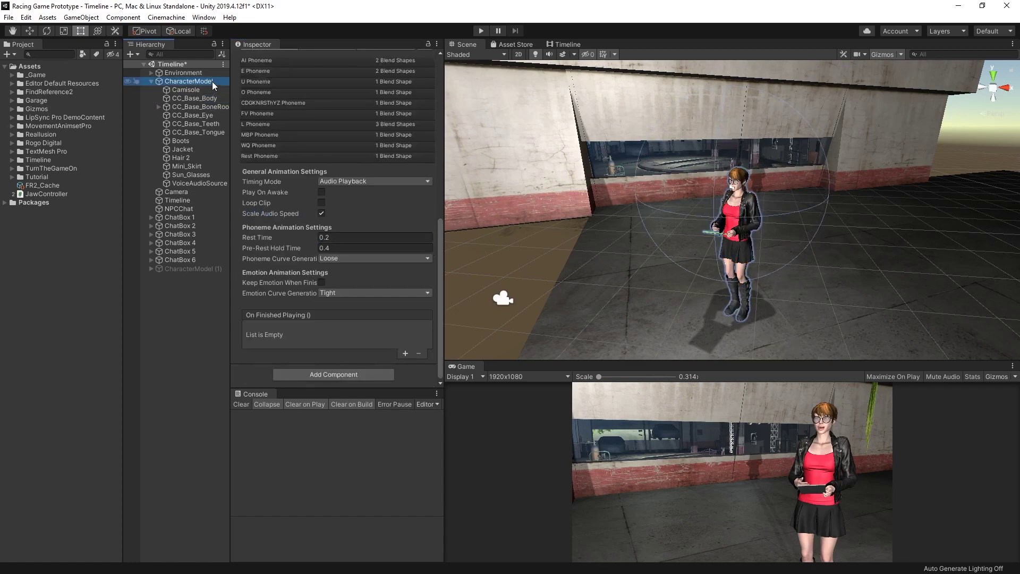
left_click(285, 109)
left_click(290, 122)
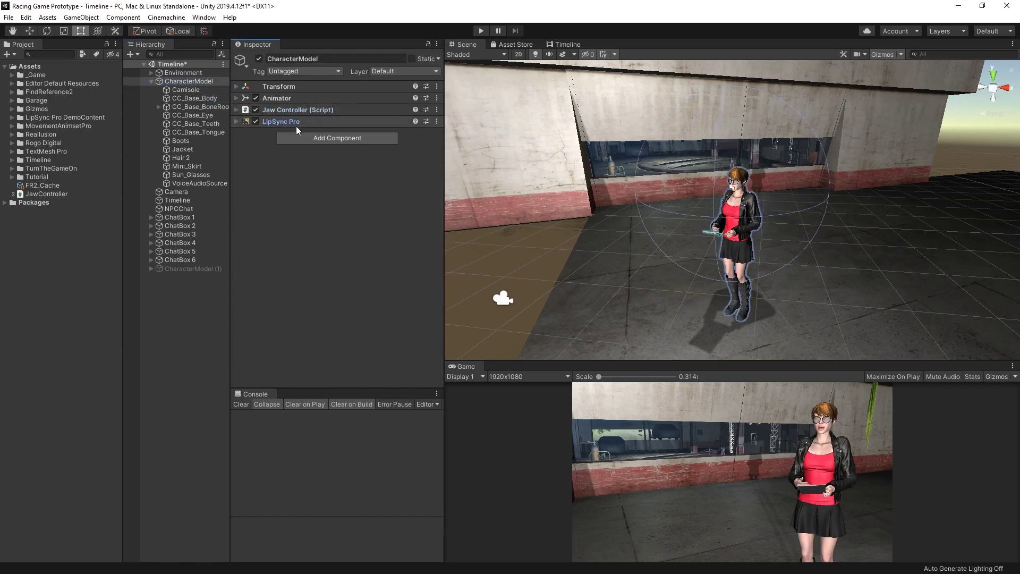
left_click(296, 123)
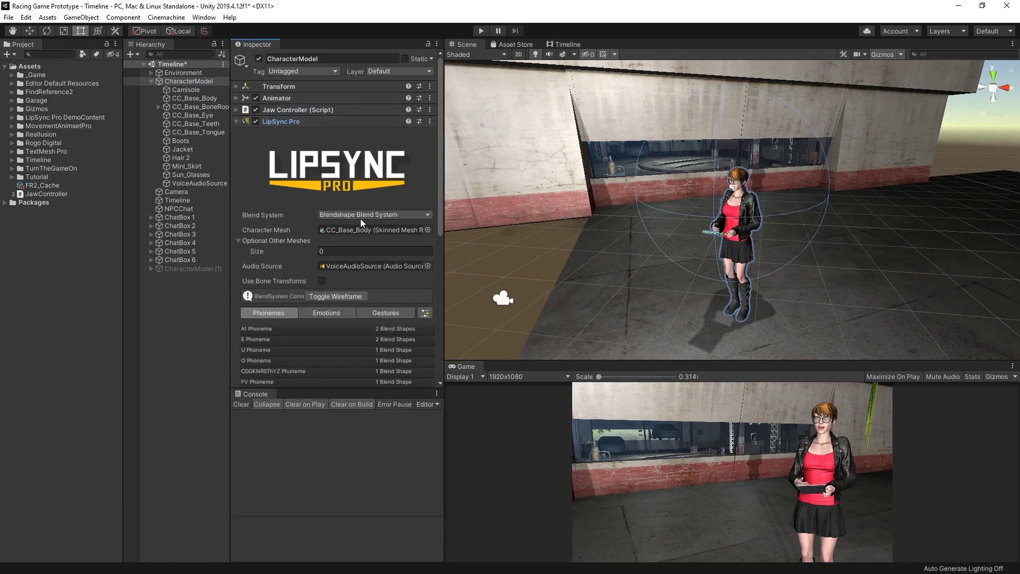
left_click(382, 265)
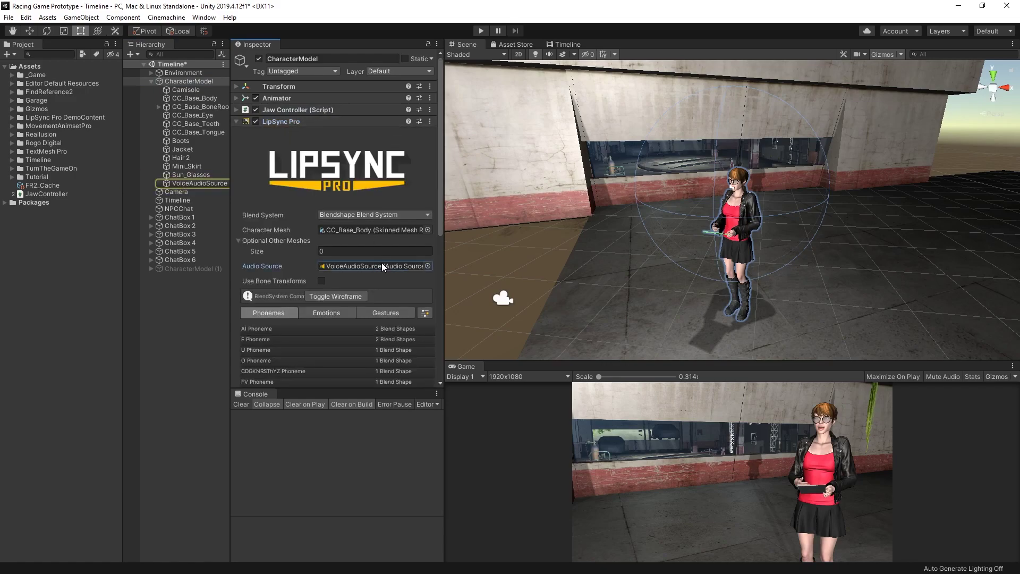
left_click(205, 183)
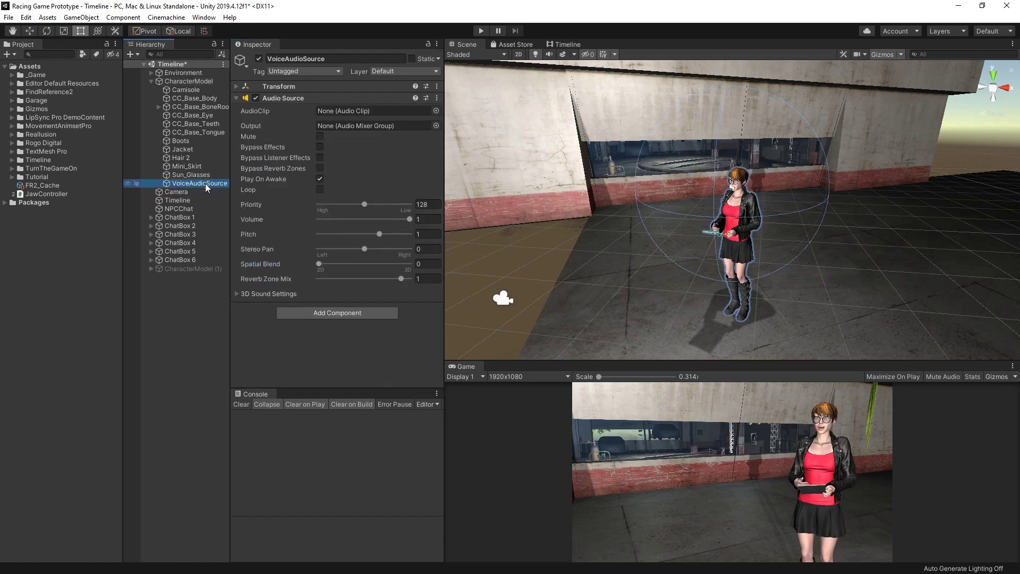
left_click(151, 81)
Review the Camera and the Timeline object's tracks, then select NPCChat
left_click(173, 91)
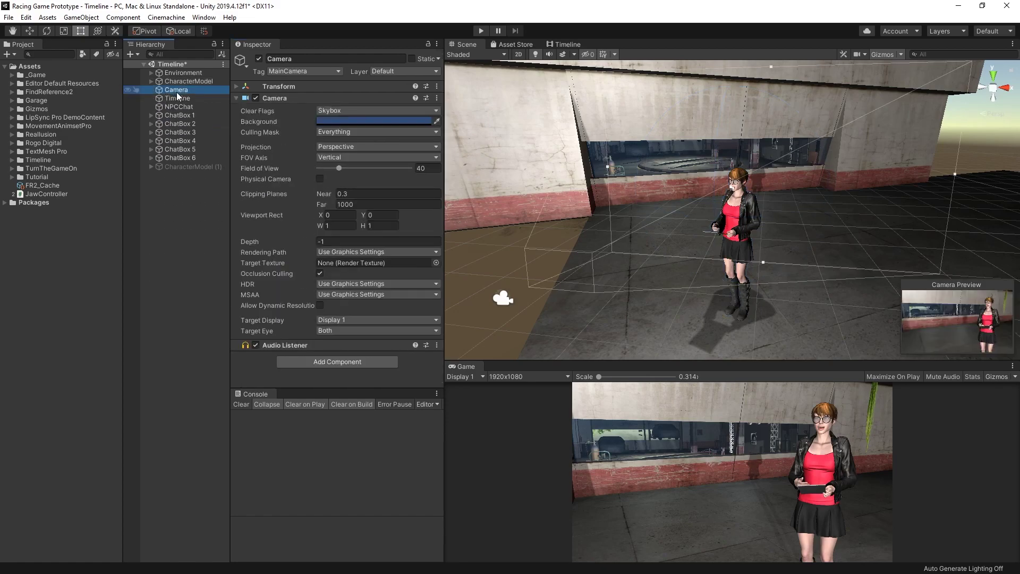
left_click(180, 98)
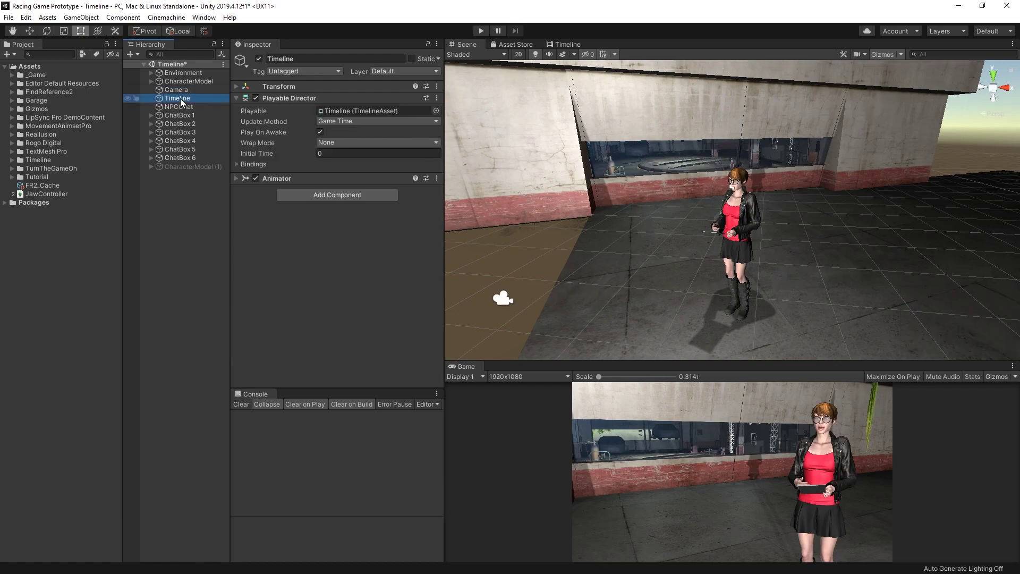
left_click(571, 44)
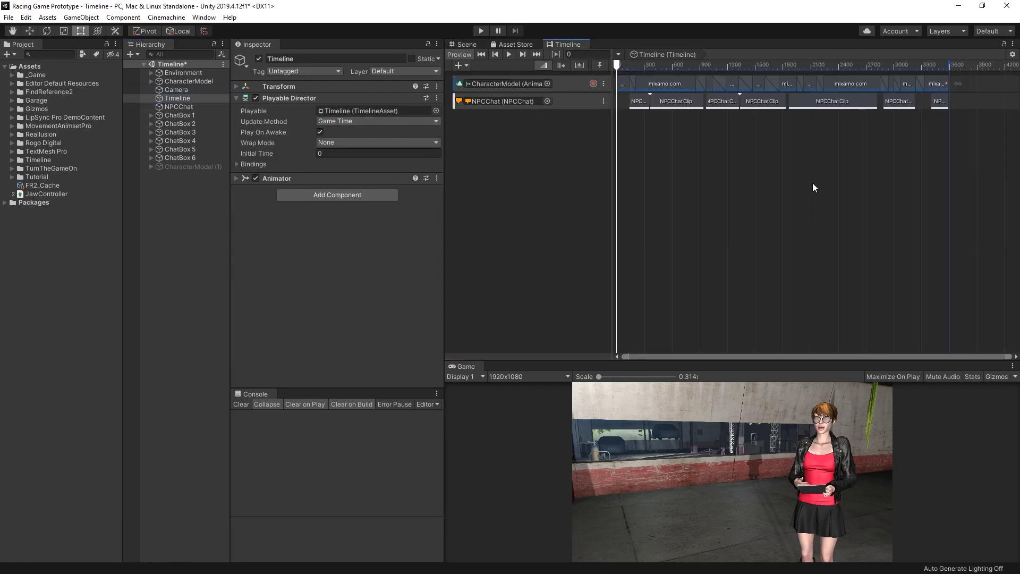
left_click(185, 105)
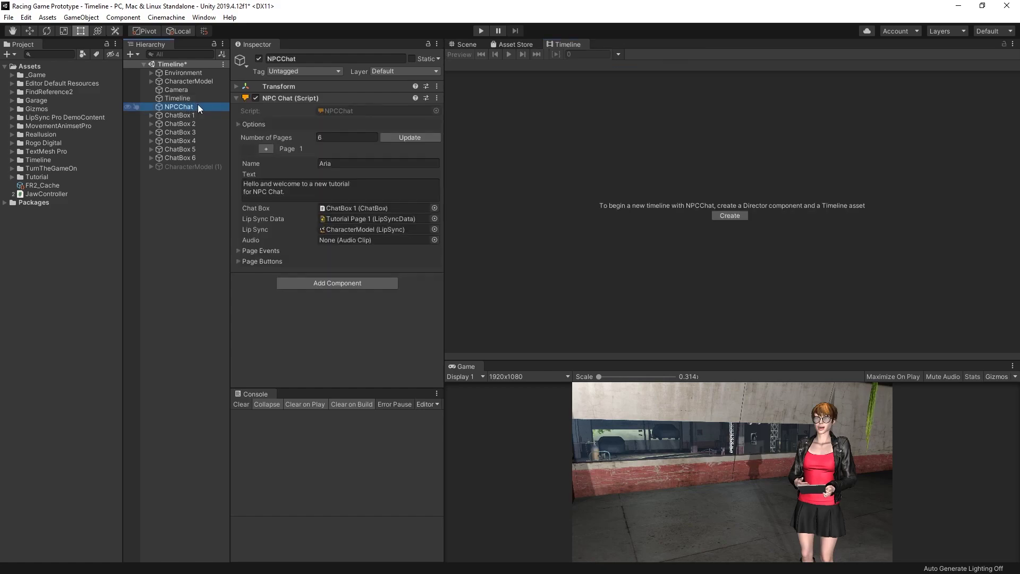
Step forward through NPCChat's pages, pinging the lip-sync data, character and Tutorial Page 6 assets
left_click(266, 148)
left_click(266, 148)
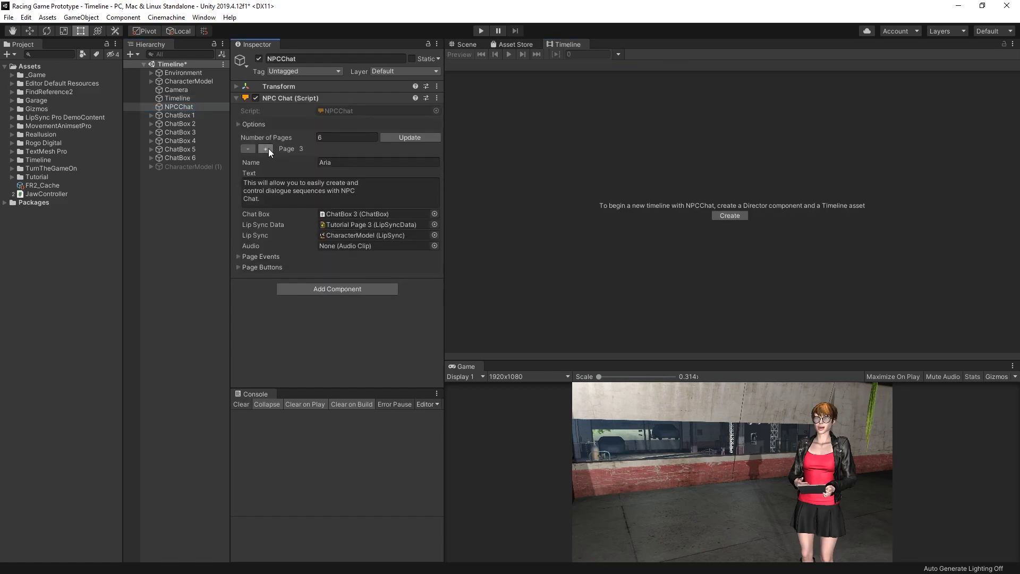
left_click(266, 148)
left_click(266, 148)
left_click(266, 148)
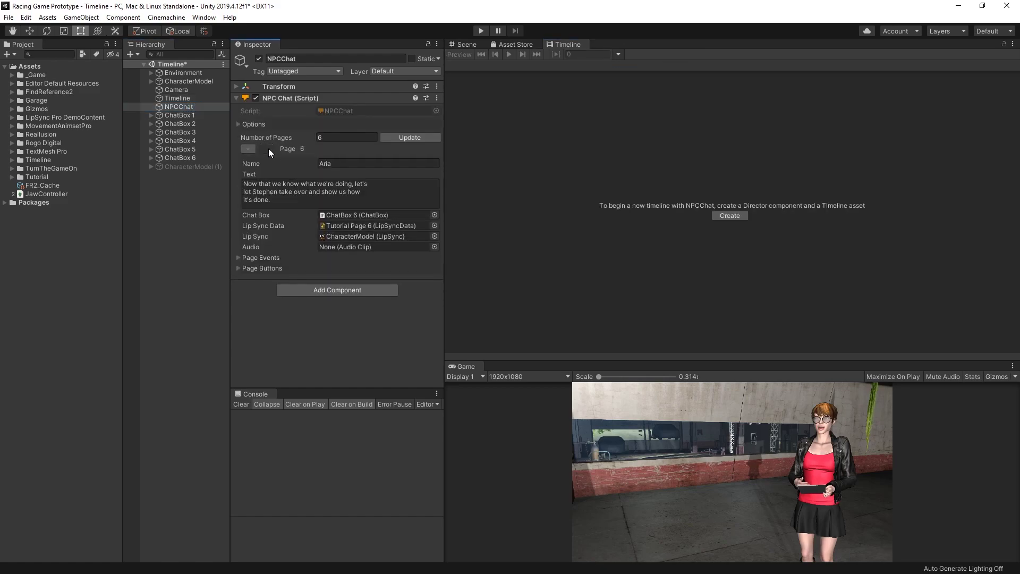
left_click(338, 224)
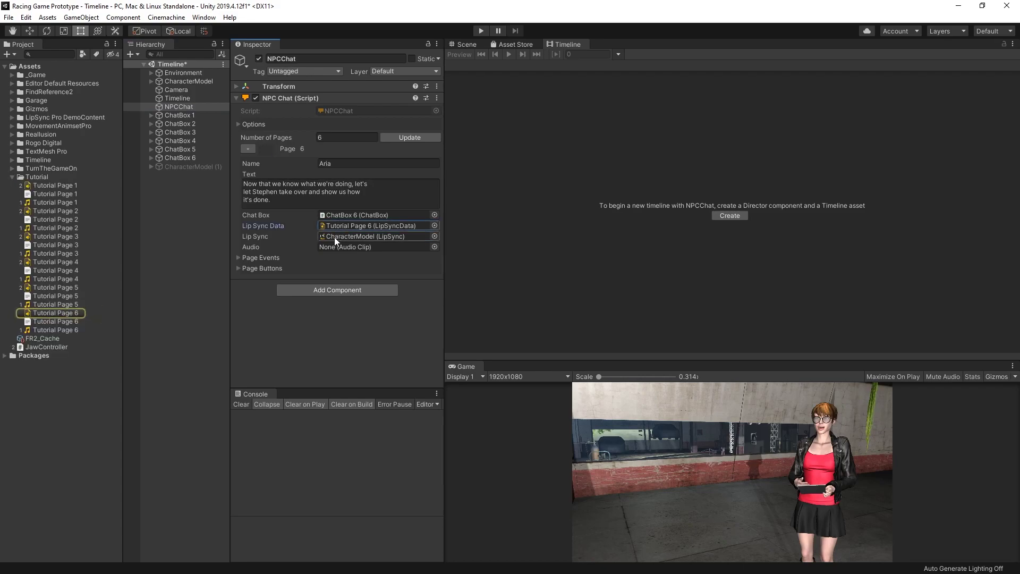
left_click(334, 237)
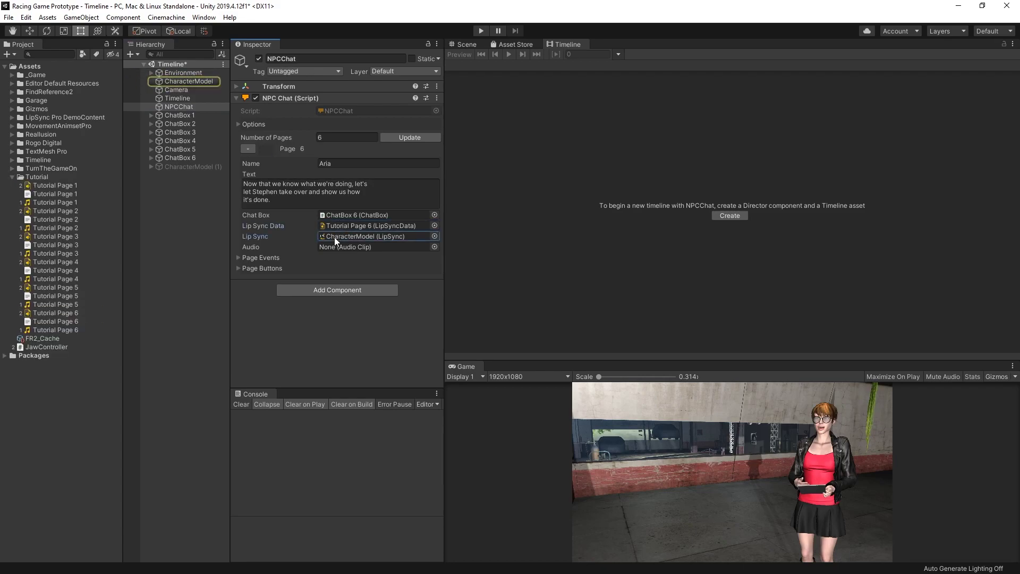
left_click(342, 228)
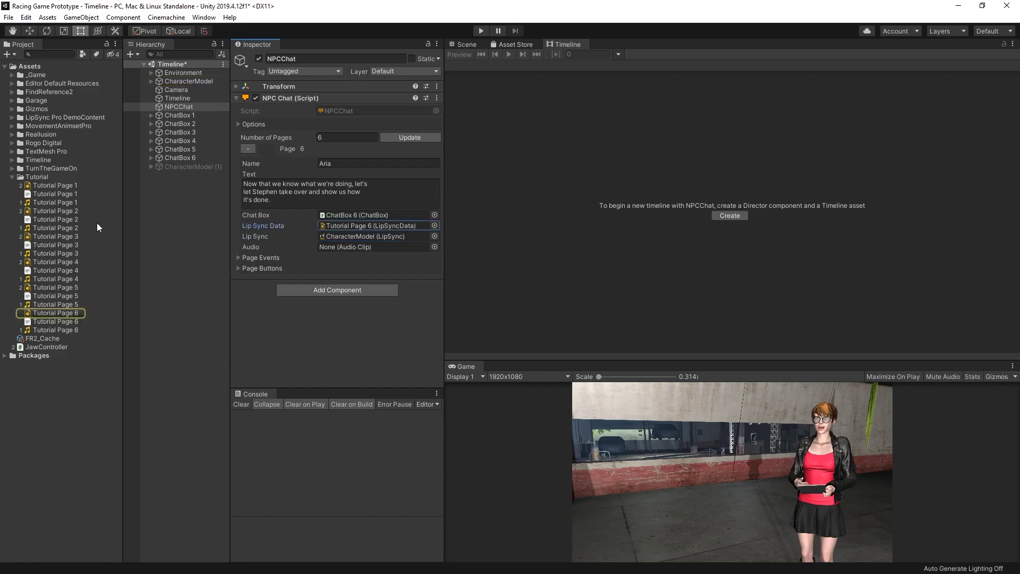
Ping page 5's chat box, then reselect NPCChat at page 1 and check its Lip Sync reference
left_click(383, 217)
left_click(245, 150)
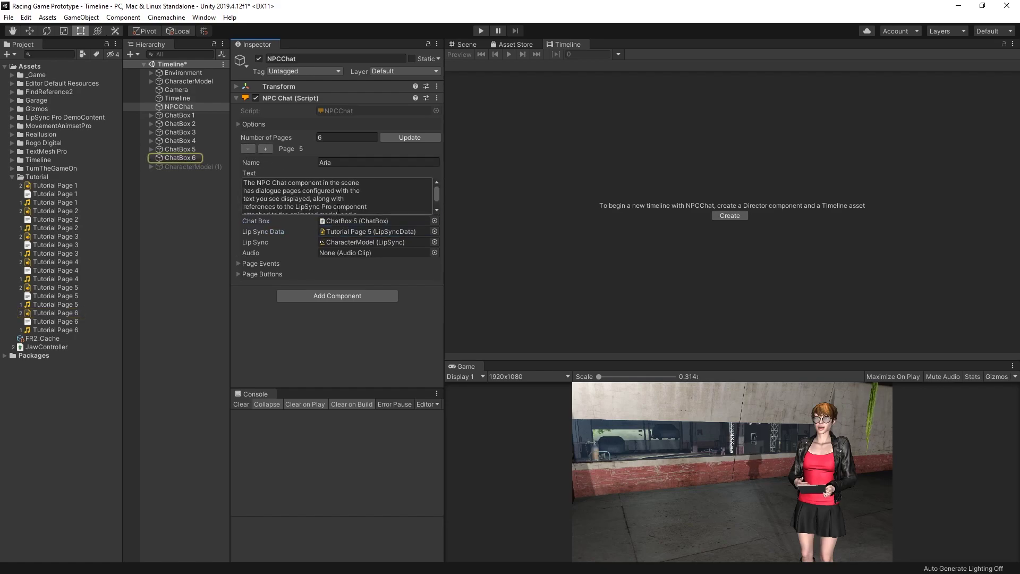
left_click(343, 221)
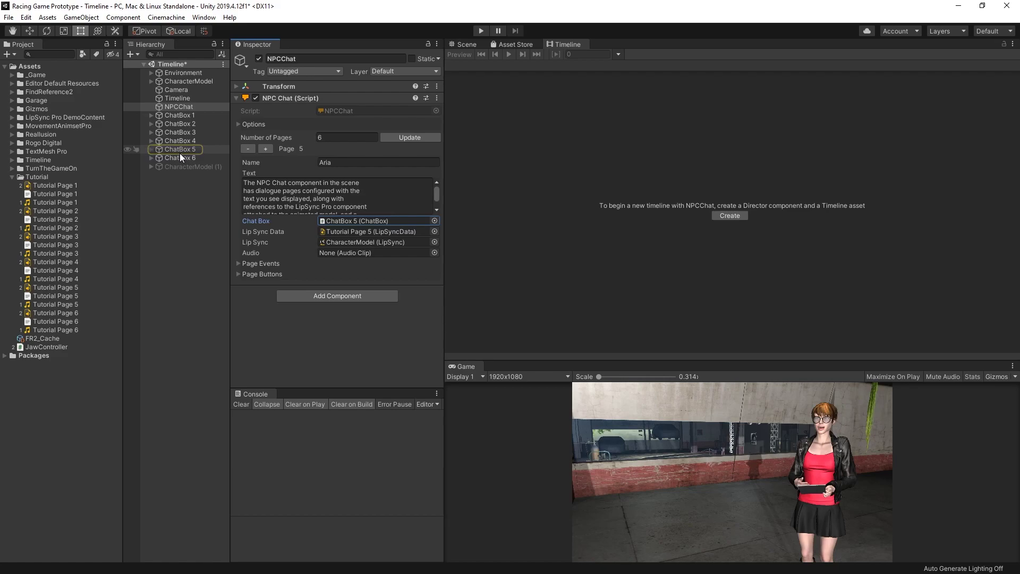
left_click(191, 98)
left_click(184, 106)
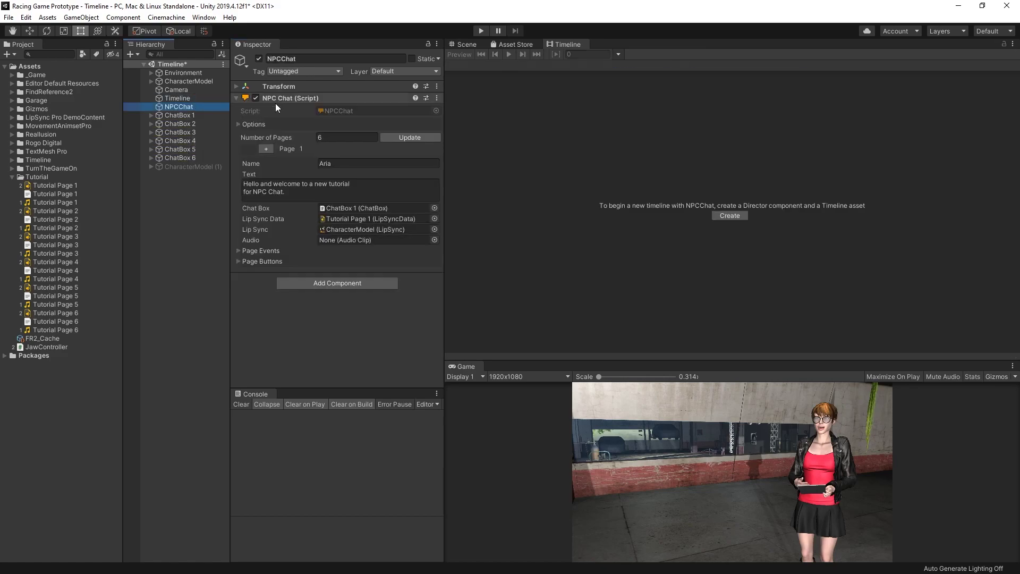
left_click(250, 228)
left_click(26, 17)
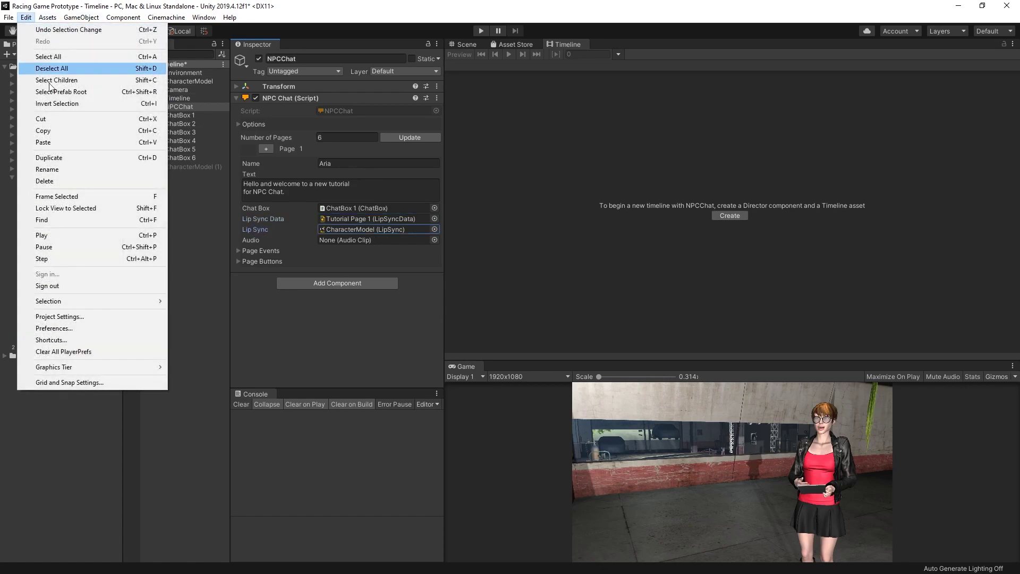
left_click(93, 317)
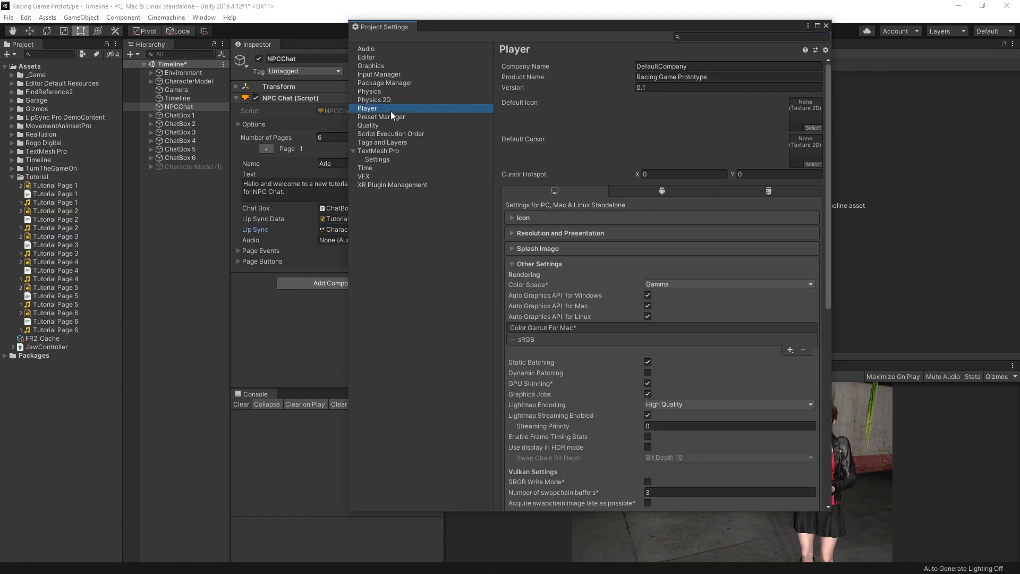
scroll(630, 215, "down", 10)
double_click(641, 262)
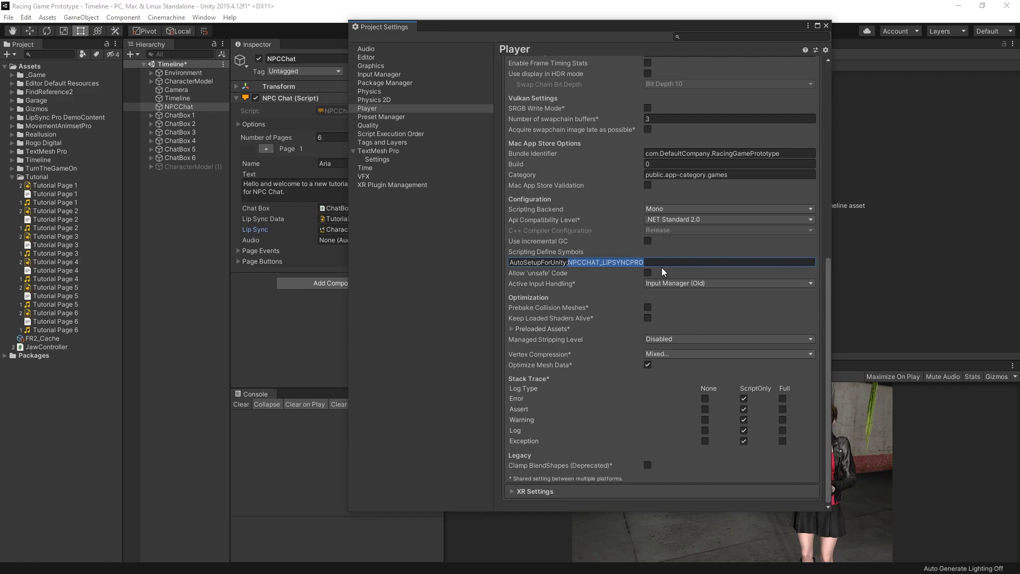
left_click(662, 264)
left_click(826, 26)
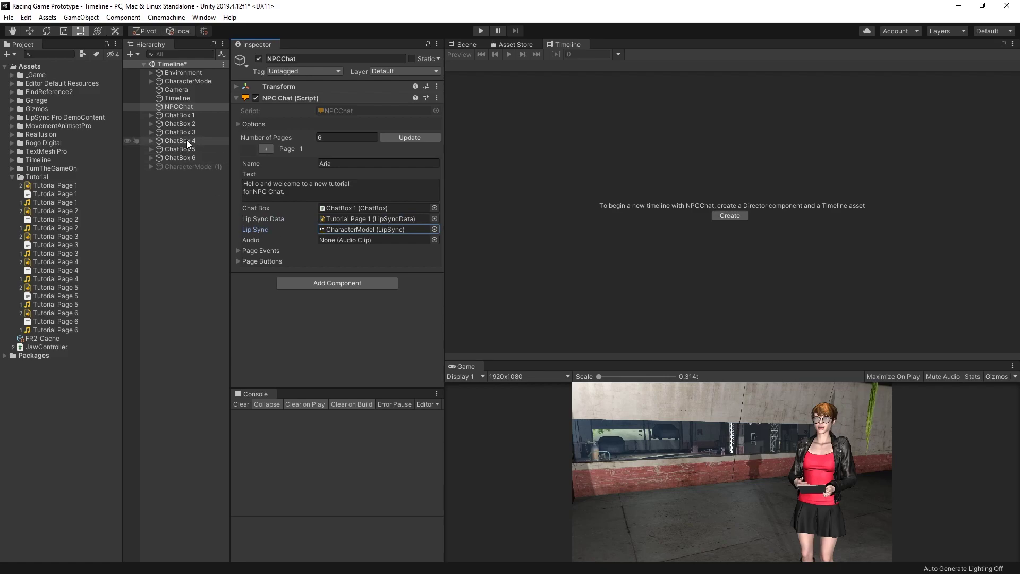
Delete NPCChat from the Hierarchy, then delete the 7 NPC Chat clips and their empty track
left_click(179, 107)
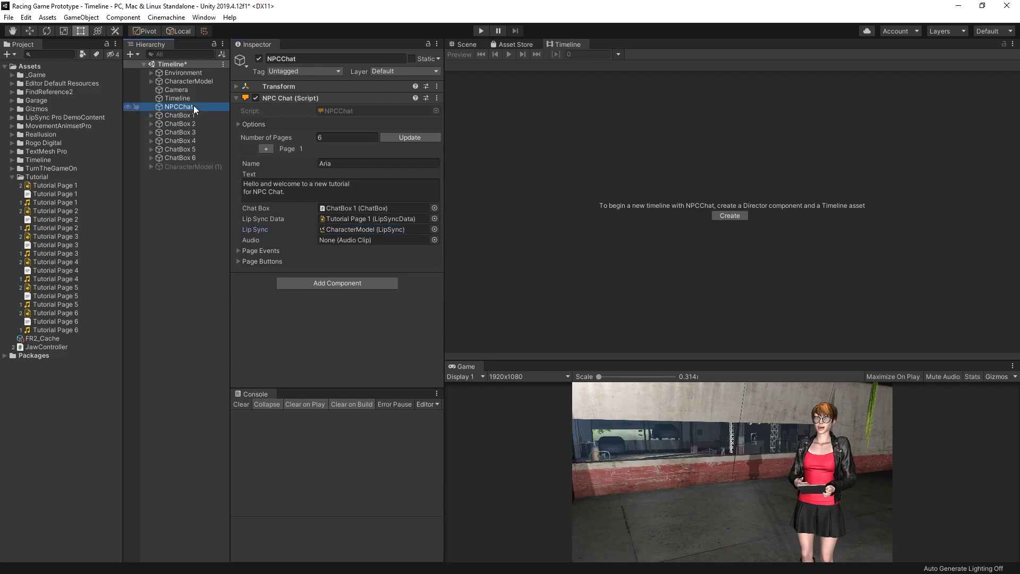
key("Delete")
left_click(184, 99)
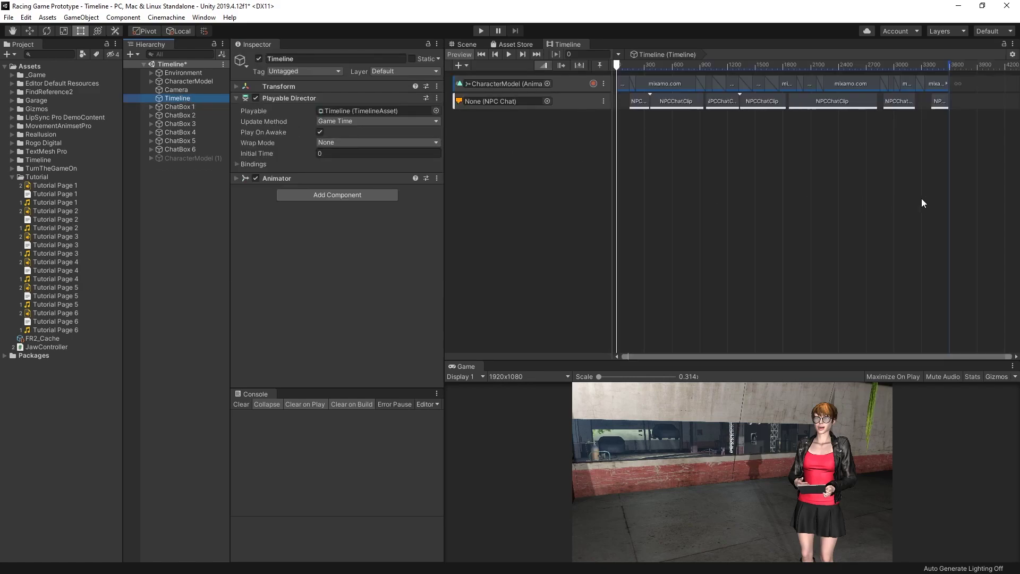
left_click_drag(954, 165, 618, 100)
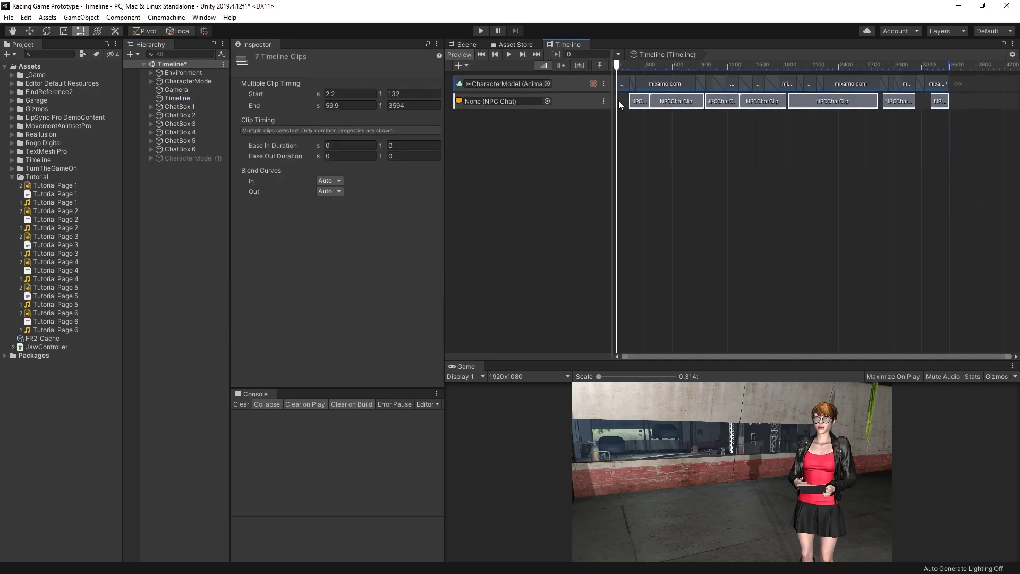
key("Delete")
left_click(587, 102)
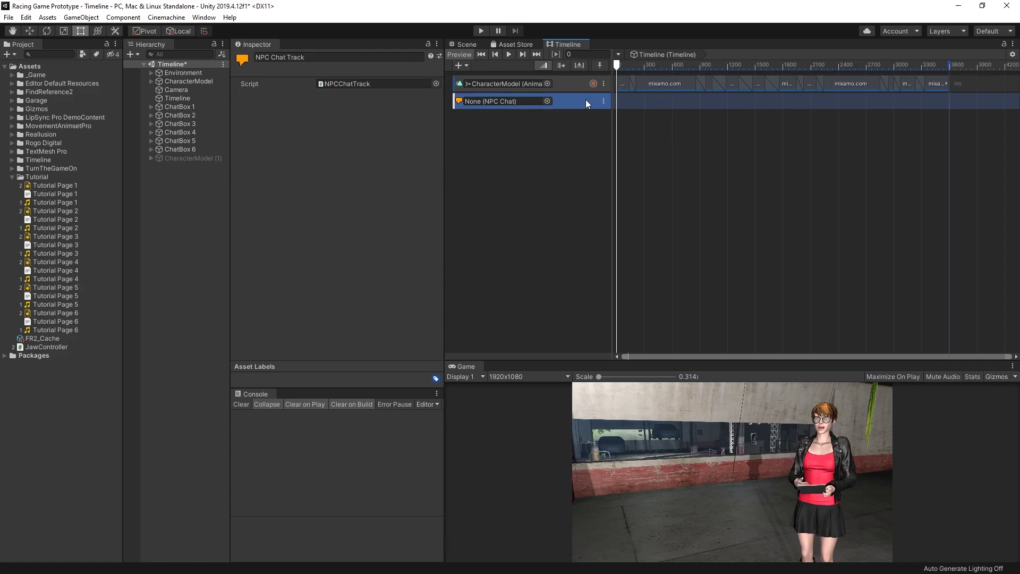
key("Delete")
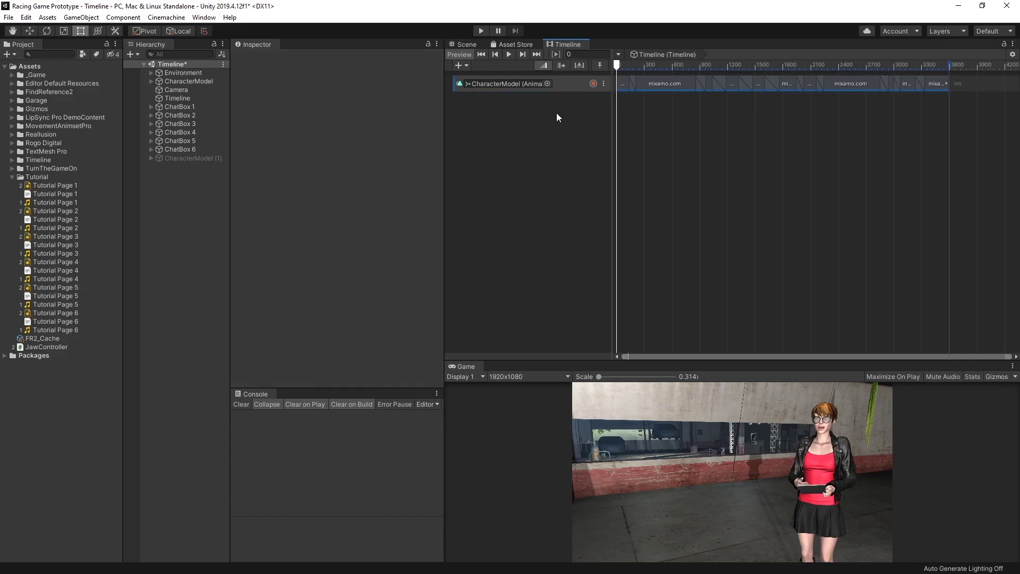
Create an empty game object in the Hierarchy named NPCChat
right_click(172, 198)
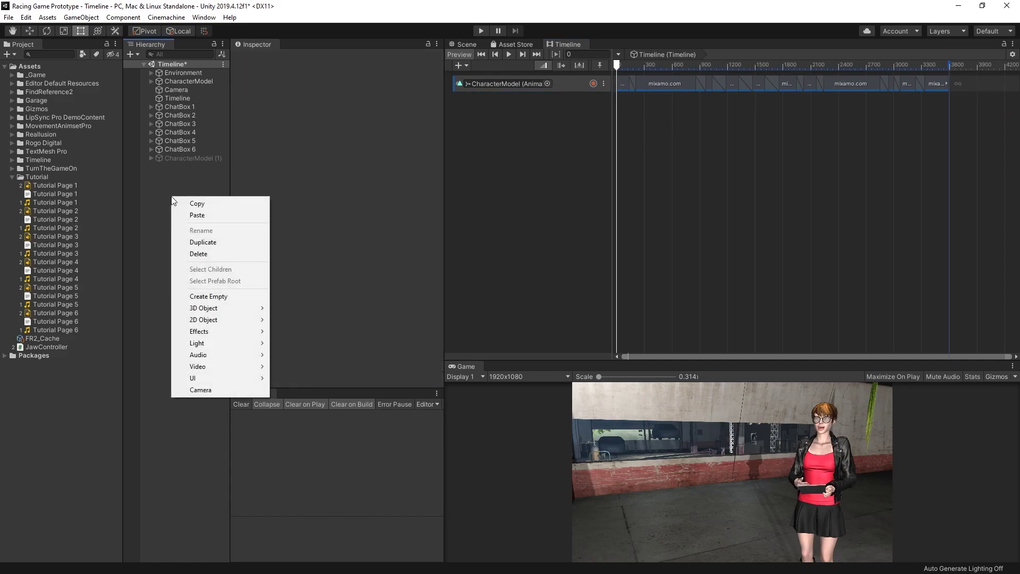
left_click(202, 297)
left_click(318, 60)
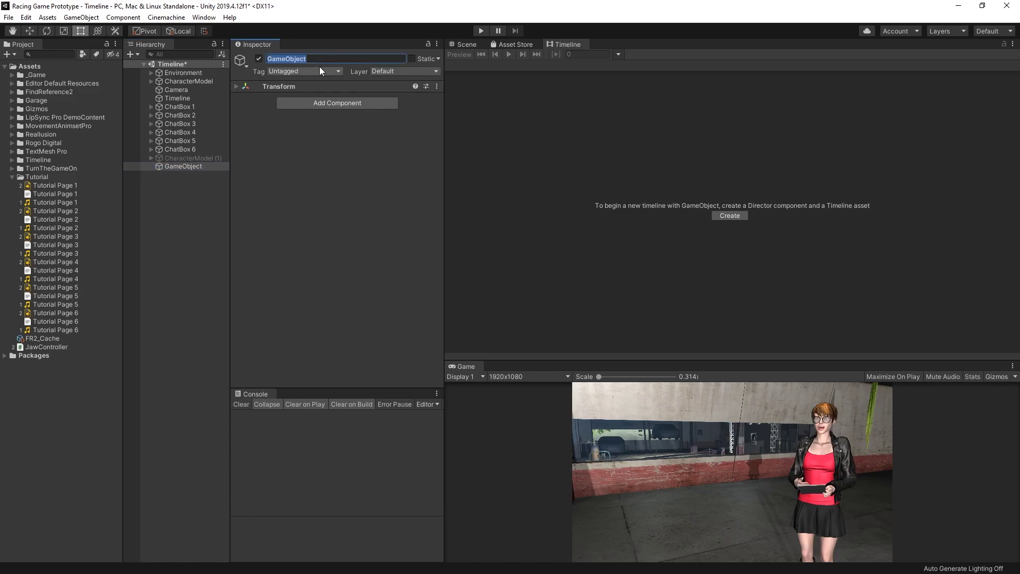
type("NPCChat")
key("Return")
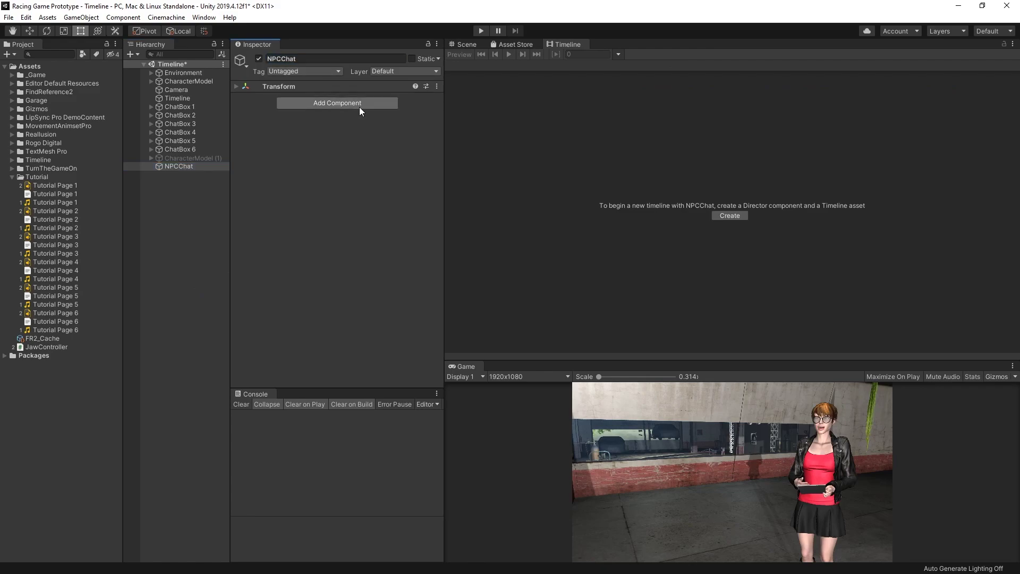
Add an NPC Chat component with text speed 4 and 6 pages, then update the pages
left_click(354, 104)
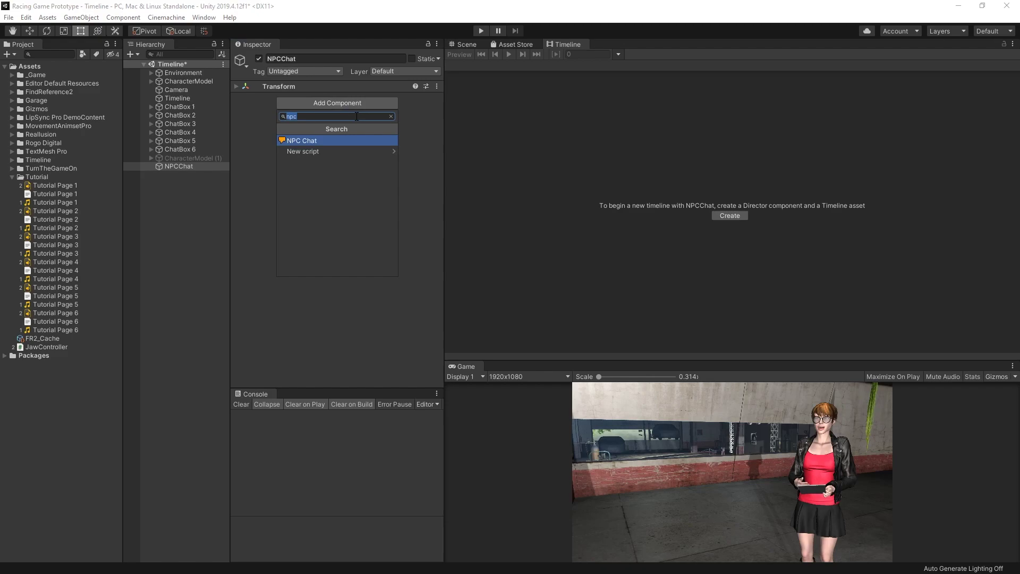
type("npc")
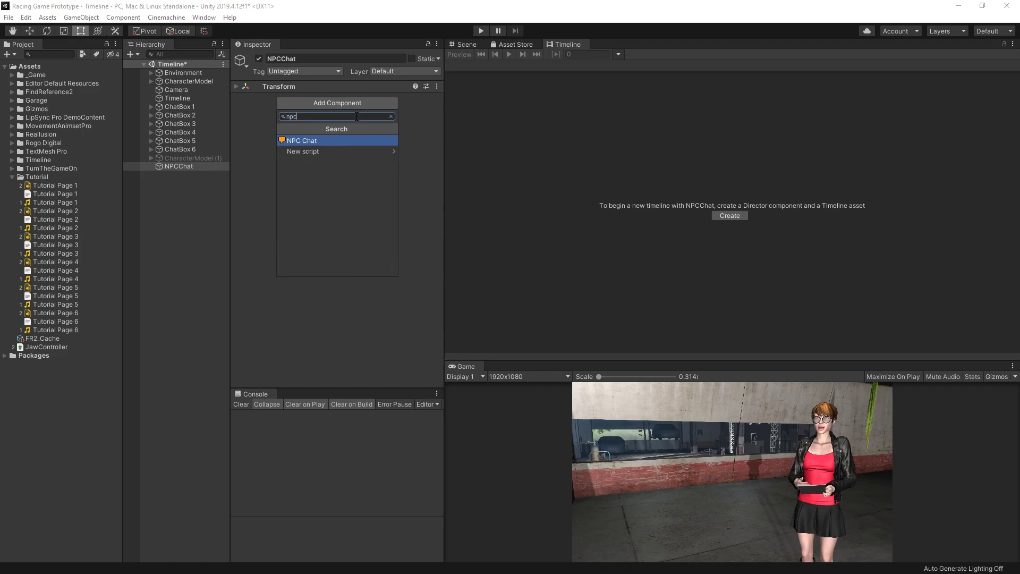
key("Return")
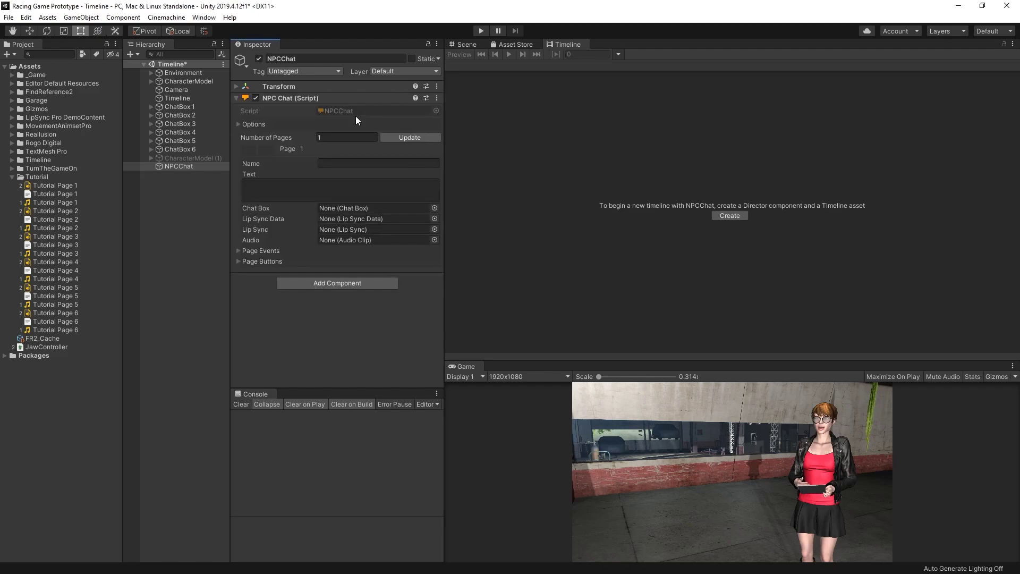
left_click(250, 124)
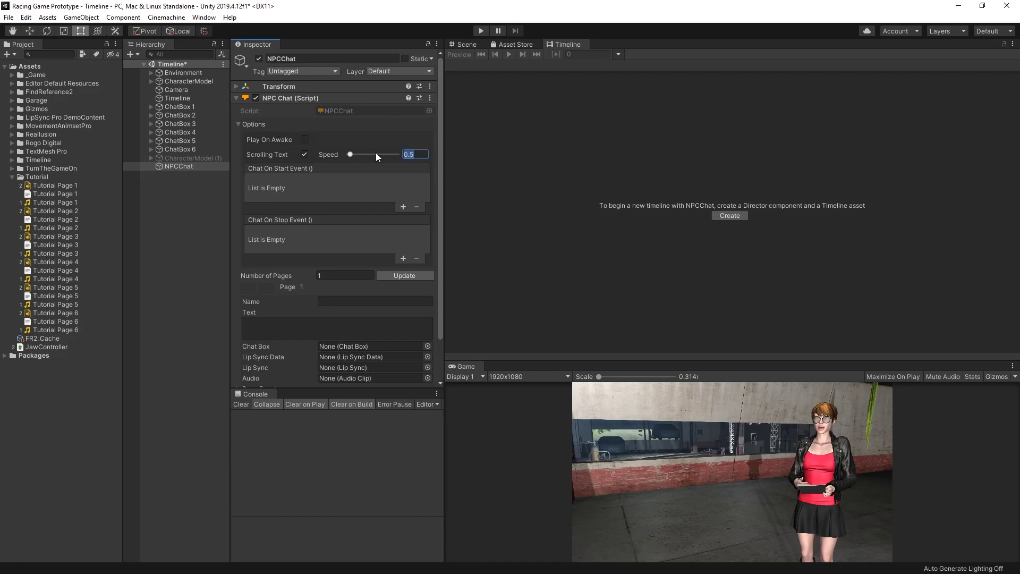
type("4")
left_click(258, 125)
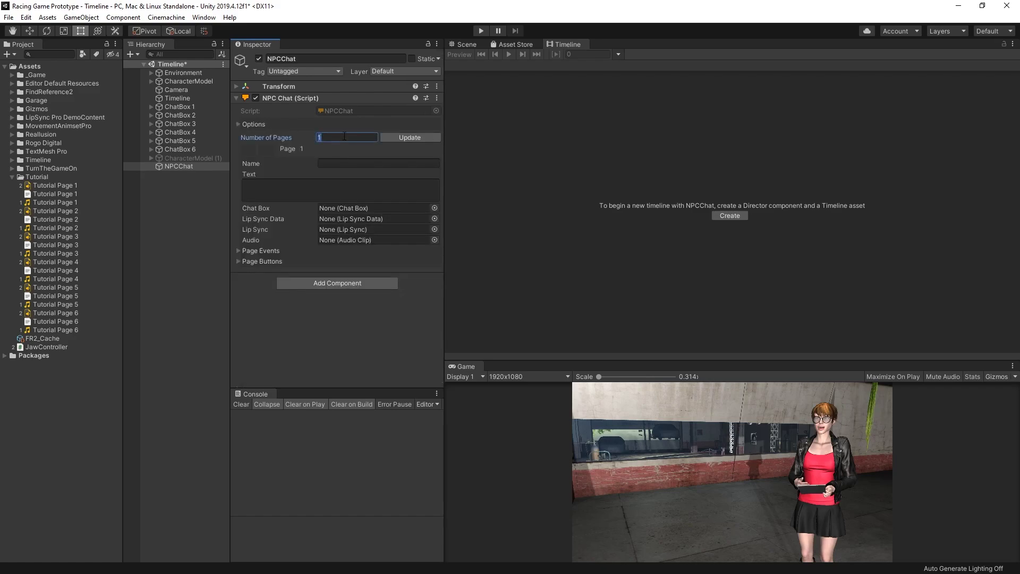
type("6")
left_click(393, 136)
Navigate to dialogue page 2 and paste its dialogue text
left_click(266, 148)
left_click(266, 149)
left_click(266, 148)
left_click(266, 148)
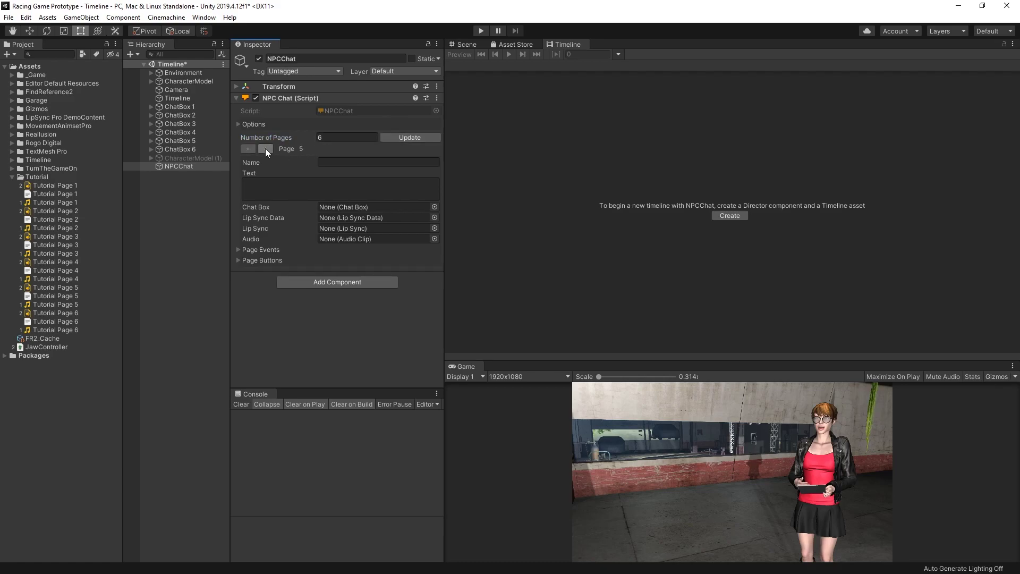
left_click(265, 148)
left_click(250, 149)
left_click(248, 149)
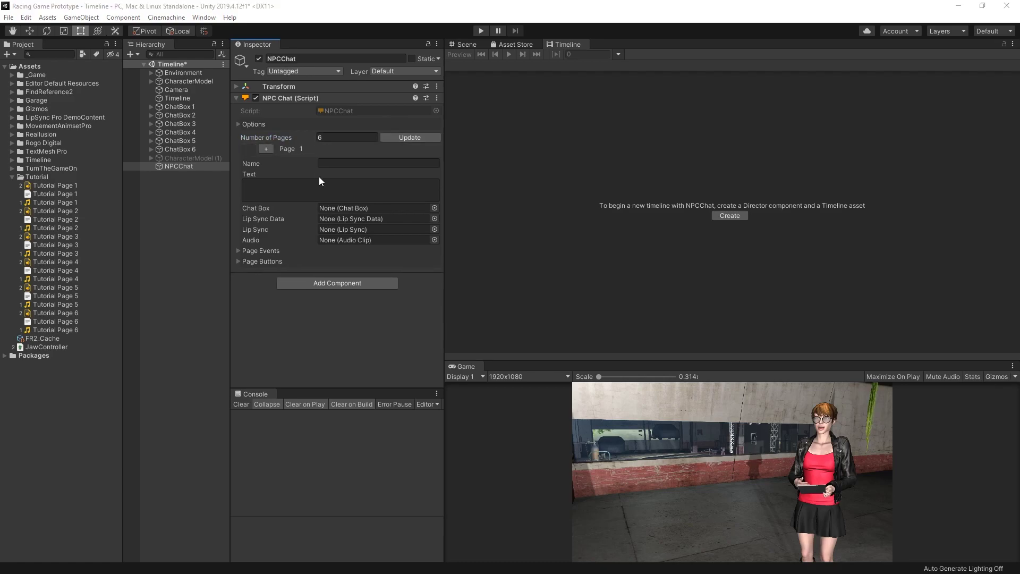
left_click(248, 149)
left_click(266, 148)
left_click(363, 197)
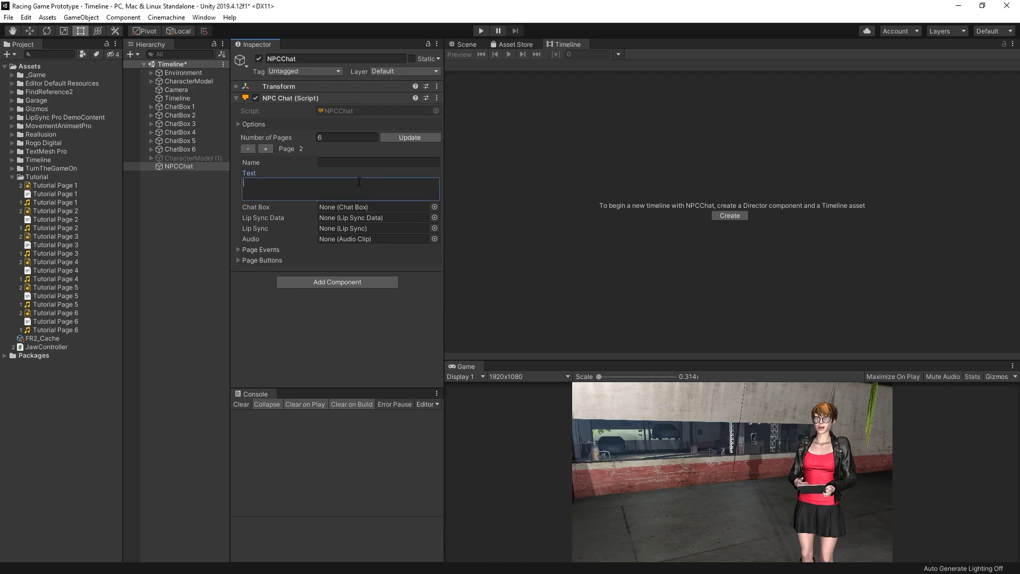
type("In this video, we'll demonstrate how to use NPC Chat with LipSync Pro and Timeline to create dialogue sequences that can be used as cut-scenes.")
Paste the dialogue text for pages 3, 5 and 6
left_click(264, 148)
type("This will allow you to easily create and control dialogue sequences with NPC Chat.")
left_click(264, 148)
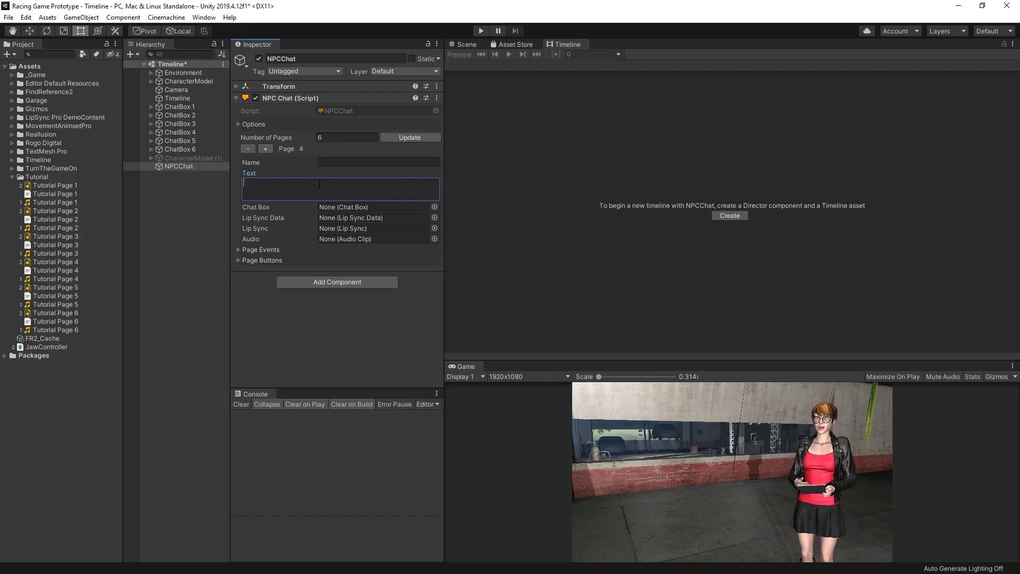
left_click(265, 148)
left_click(271, 181)
key("ctrl+v")
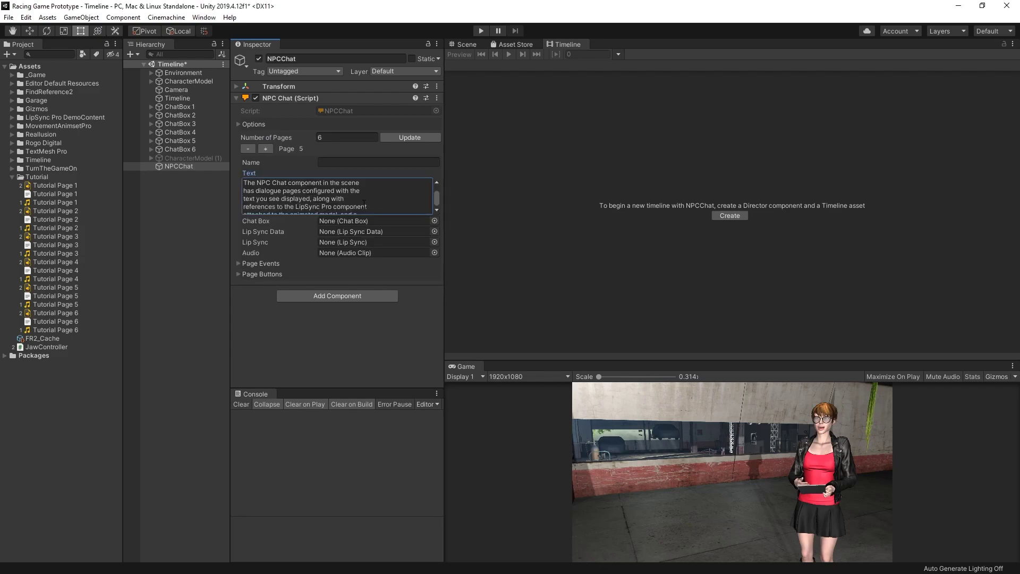
left_click(265, 148)
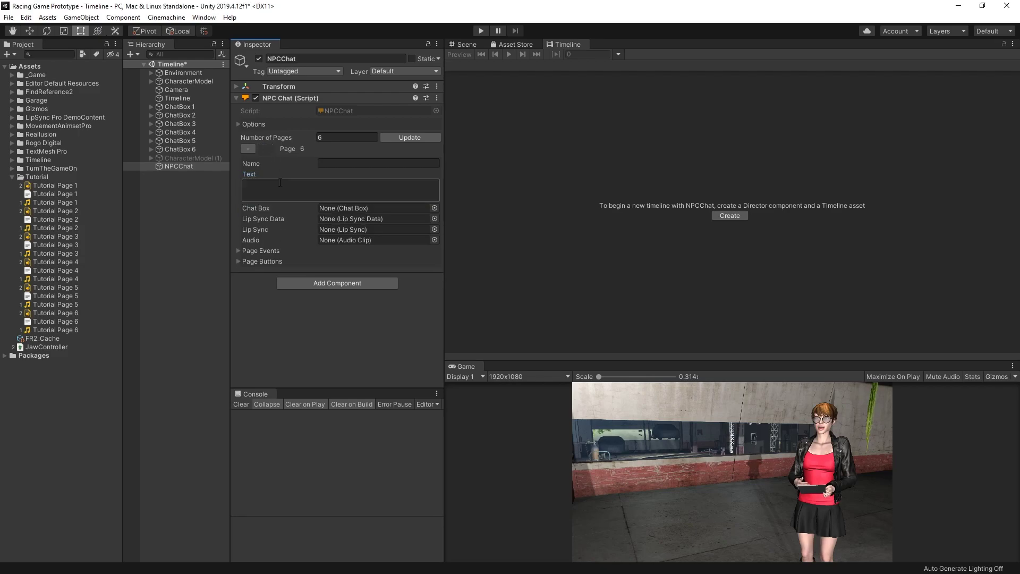
type("Now that we know what we're doing, let's let Stephen take over and show us how it's done.")
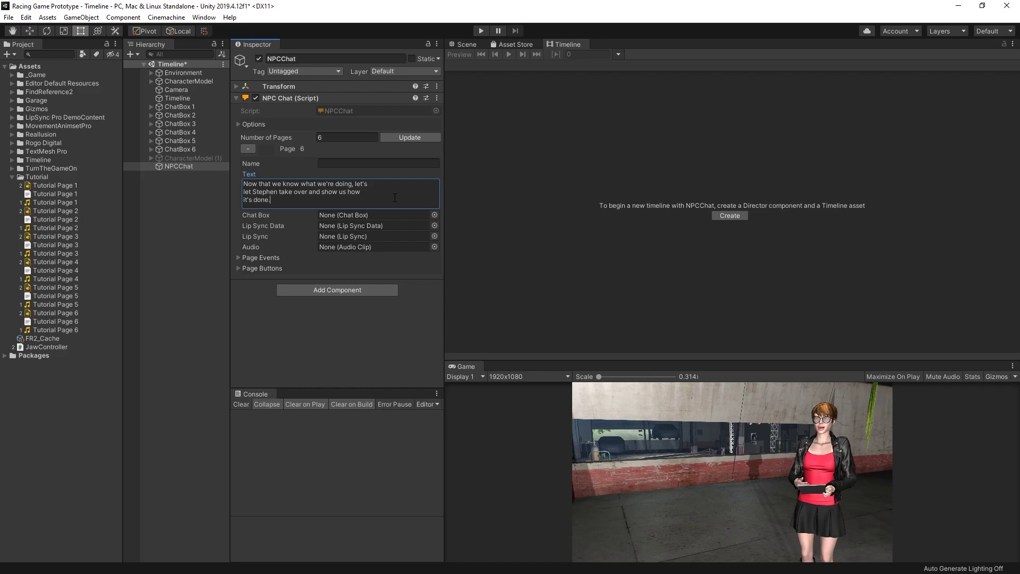
Step back through the pages to page 1, the welcome introduction
left_click(247, 148)
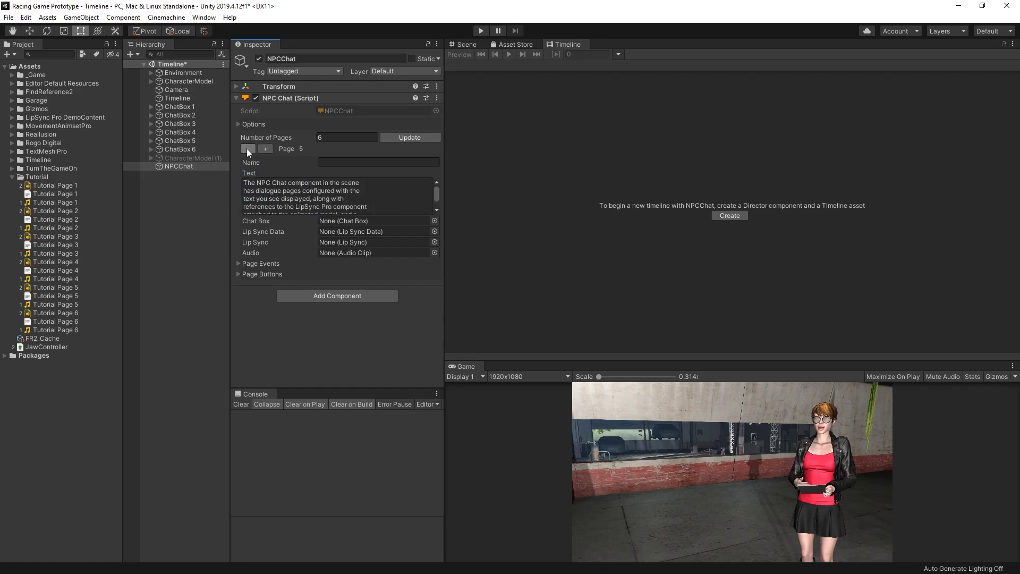
left_click(247, 148)
left_click(247, 148)
left_click(246, 148)
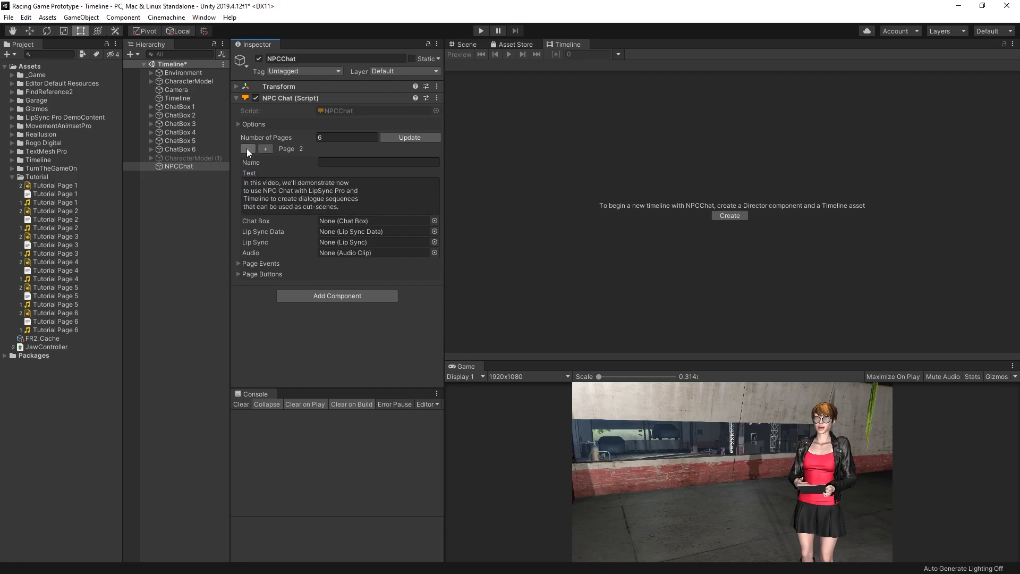
left_click(247, 149)
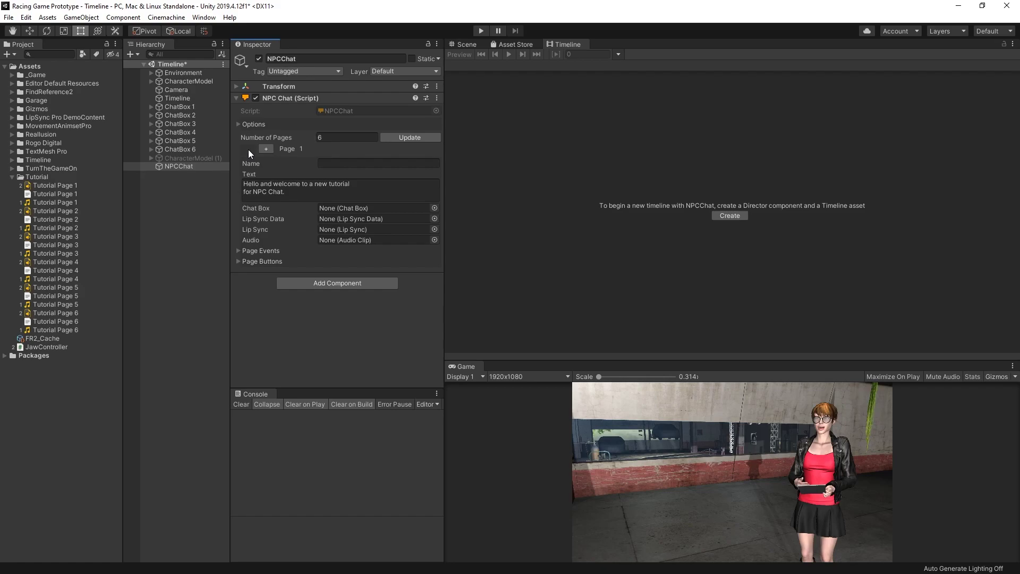
Assign ChatBox 1, 2, 4, 5 and 6 to the matching dialogue pages' chat box fields
left_click_drag(181, 107, 339, 208)
left_click(266, 148)
left_click_drag(187, 113, 335, 214)
left_click(265, 149)
left_click(265, 149)
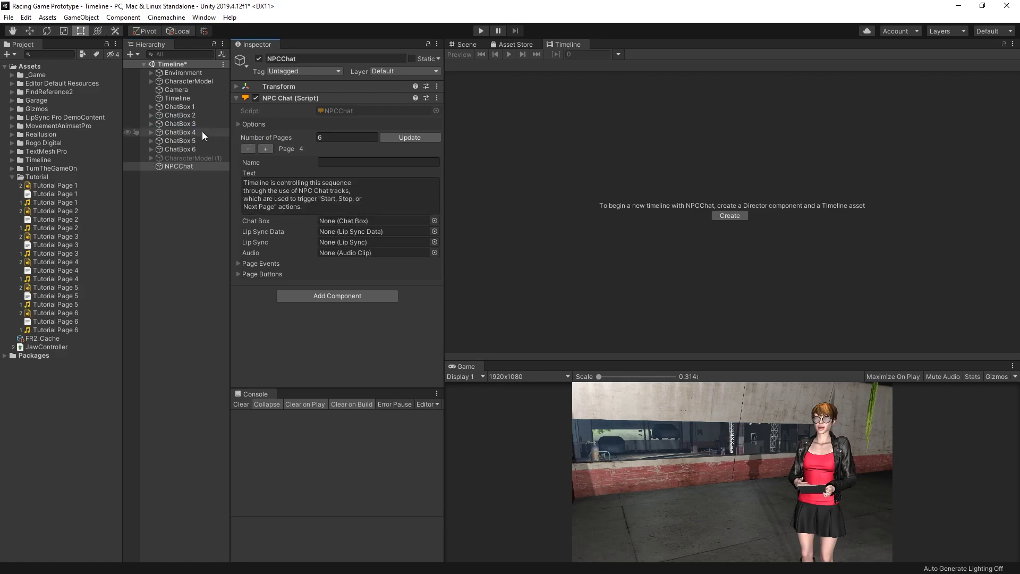
left_click_drag(202, 132, 335, 213)
left_click(265, 148)
left_click_drag(204, 141, 346, 220)
left_click(265, 148)
left_click_drag(181, 149, 345, 215)
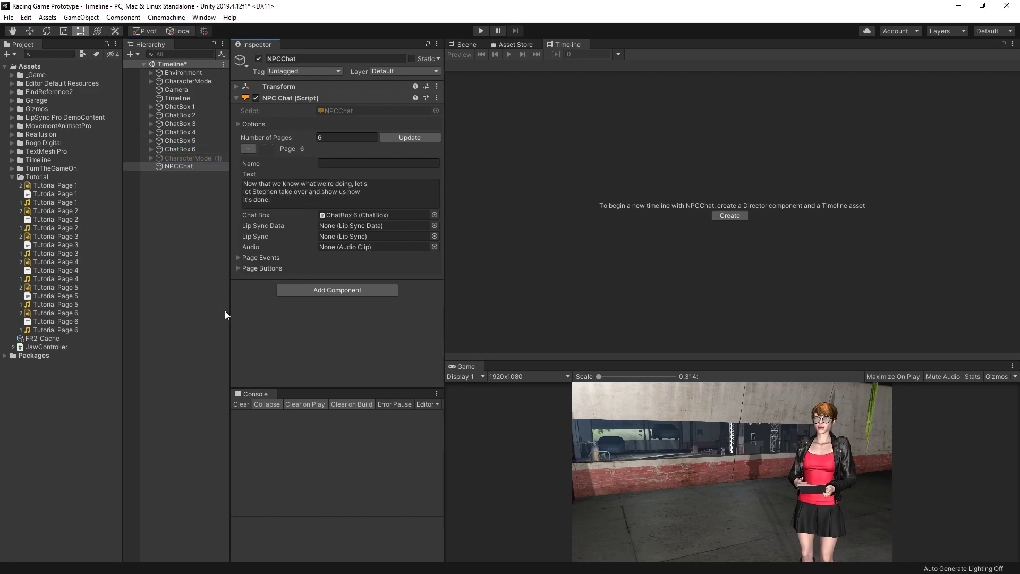
Give pages 6, 5 and 4 CharacterModel lip sync and their Tutorial Page lip-sync data
left_click_drag(39, 313, 342, 225)
left_click_drag(195, 81, 342, 234)
left_click(248, 149)
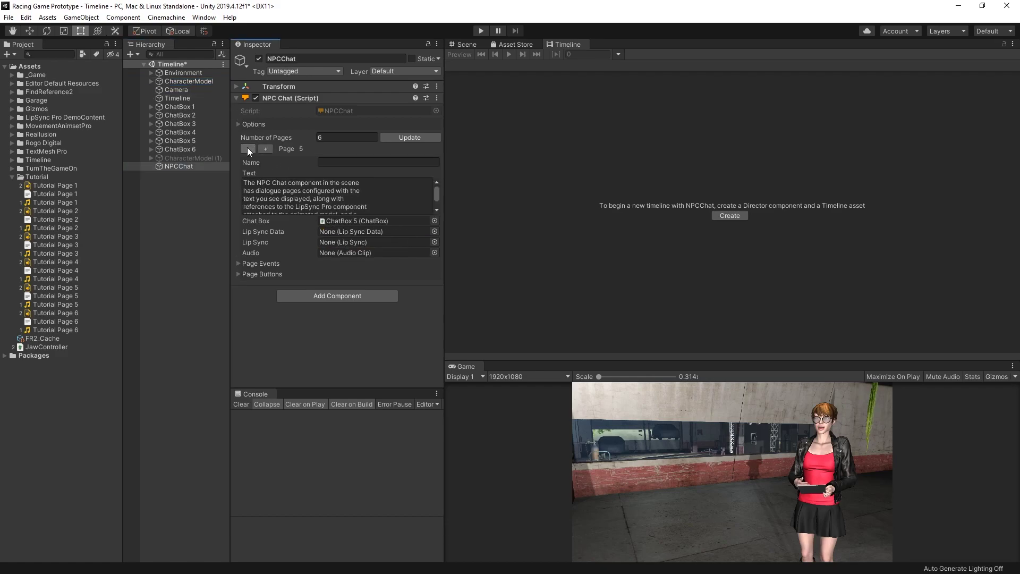
left_click_drag(198, 81, 336, 240)
left_click_drag(84, 287, 340, 232)
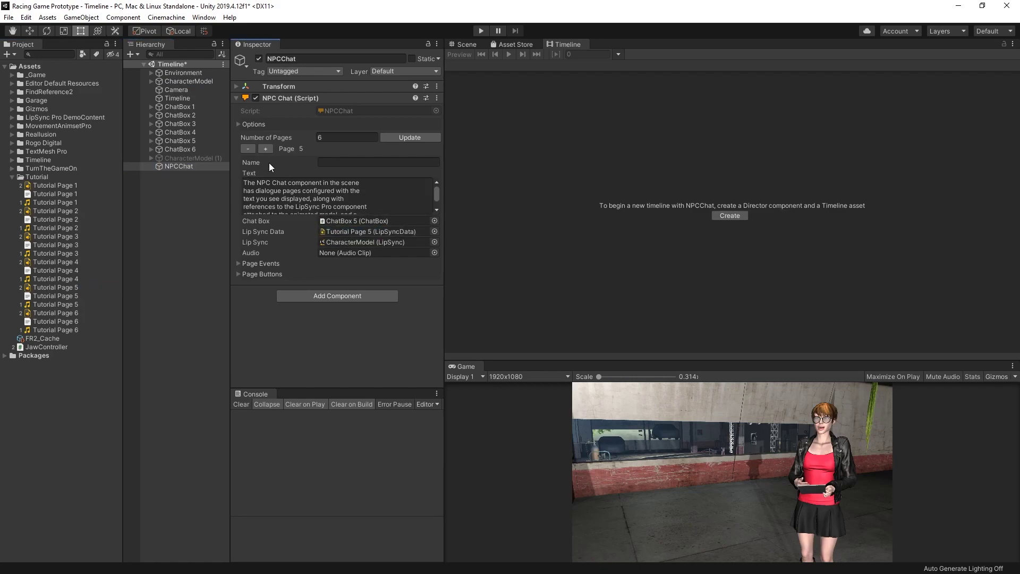
left_click(248, 149)
left_click_drag(205, 81, 350, 241)
left_click_drag(65, 262, 342, 232)
Give pages 3, 2 and 1 CharacterModel lip sync and their Tutorial Page lip-sync data
left_click(248, 150)
left_click_drag(202, 81, 342, 234)
left_click_drag(64, 236, 336, 225)
left_click(248, 149)
left_click_drag(205, 81, 355, 240)
left_click_drag(68, 212, 330, 231)
left_click(248, 148)
left_click_drag(187, 82, 359, 229)
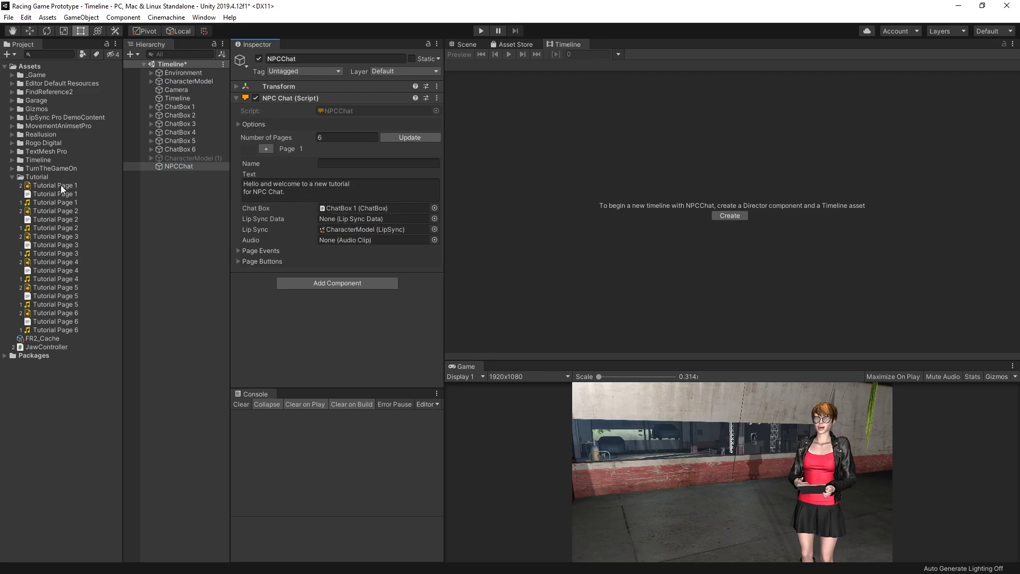
left_click_drag(61, 185, 342, 220)
Add an NPC Chat Track to the Timeline, bind NPCChat to it, and bring up the track's context menu
left_click(194, 98)
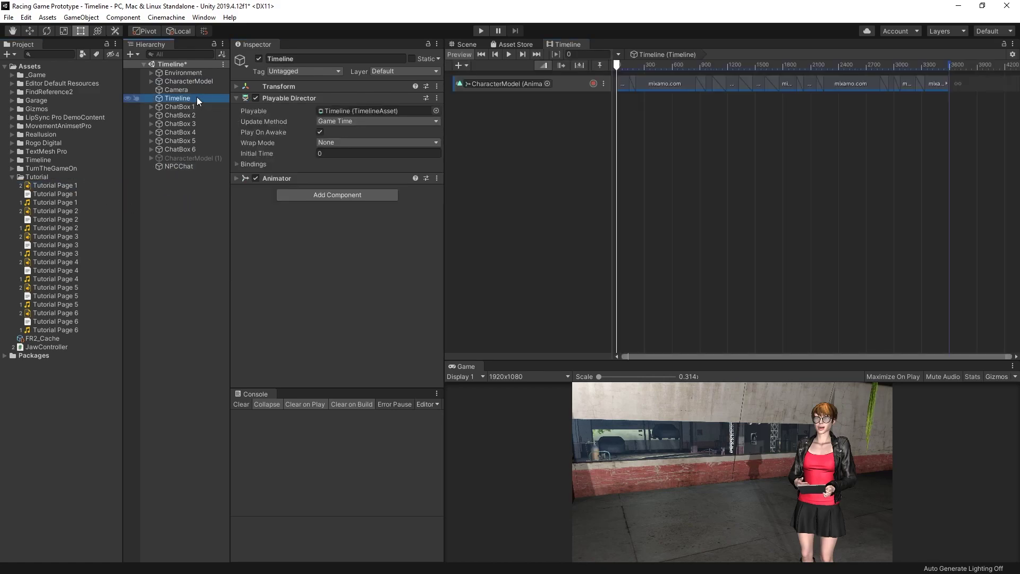
right_click(472, 111)
mouse_move(562, 216)
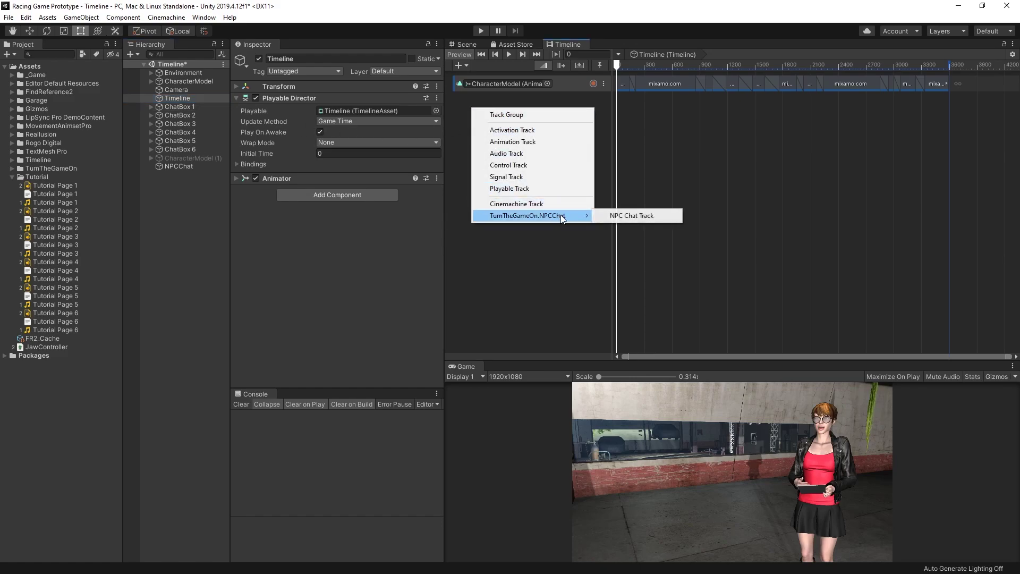
left_click(618, 218)
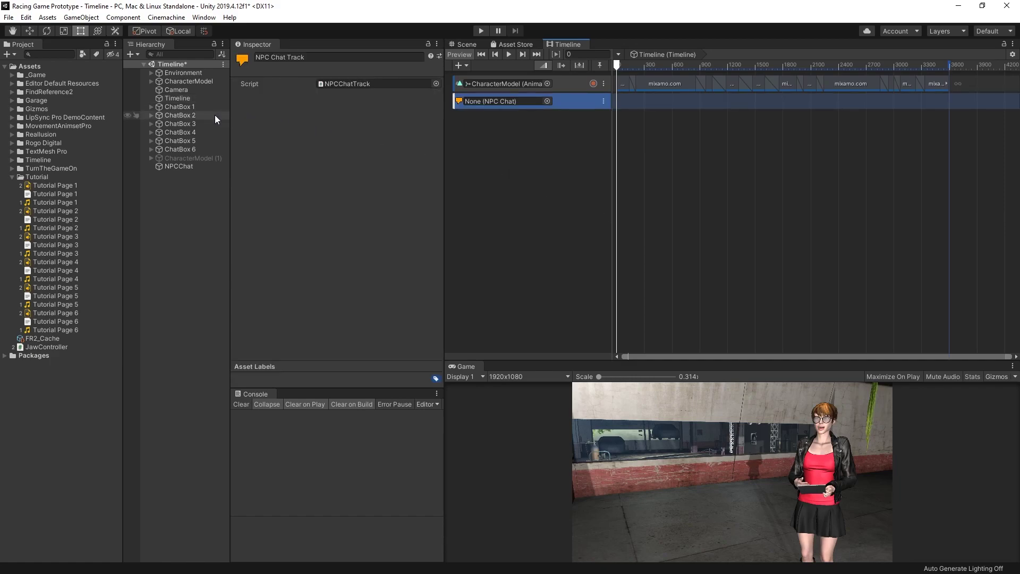
left_click_drag(185, 165, 527, 99)
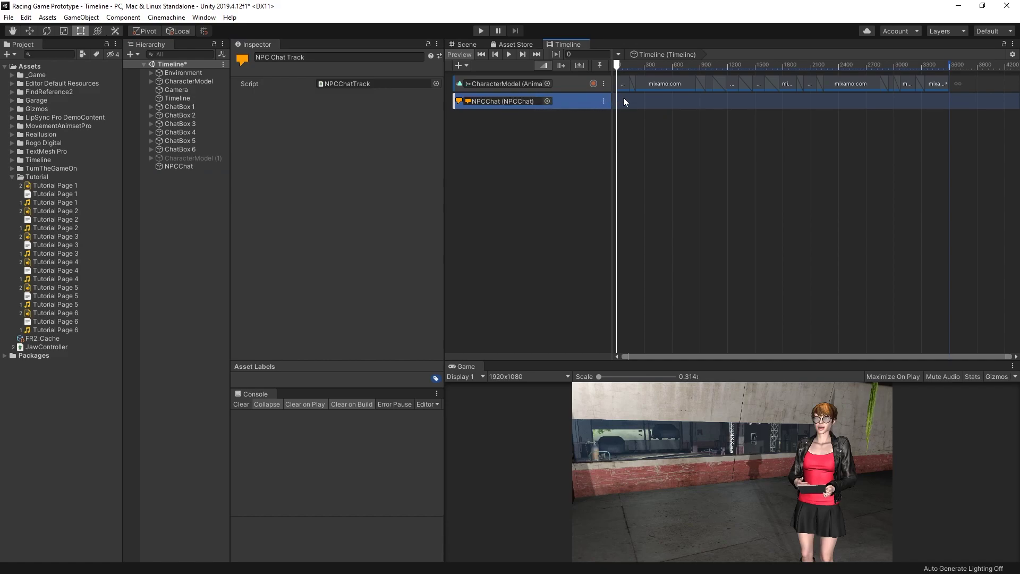
right_click(638, 101)
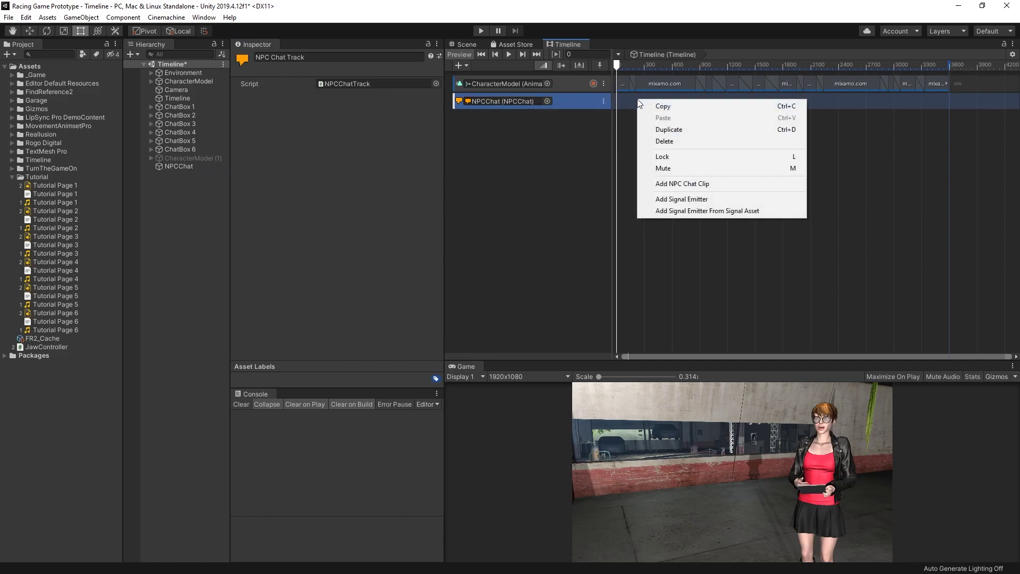
Add an NPC Chat clip with the Start Conversation action, starting at 2.2 s
left_click(696, 186)
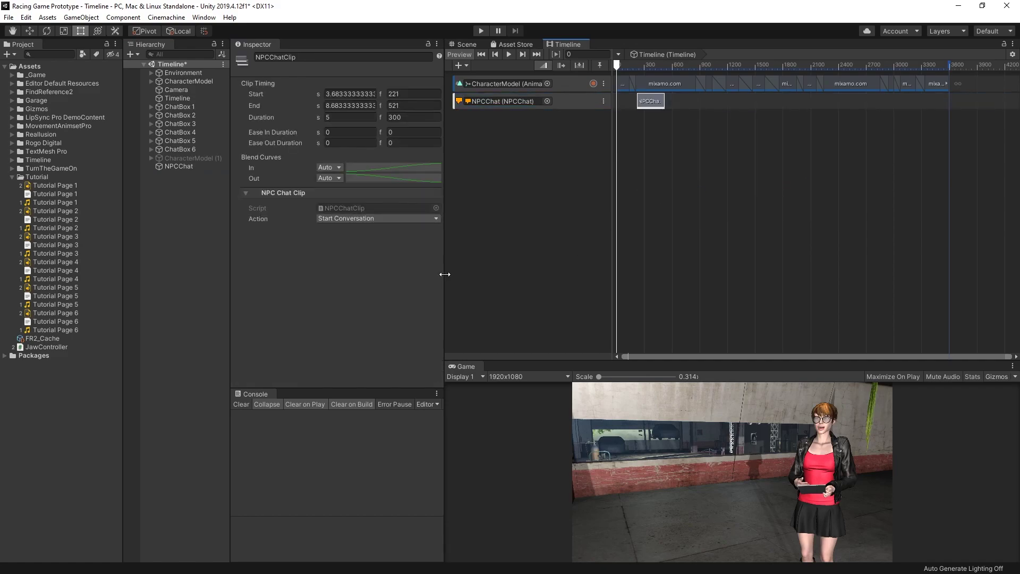
left_click(267, 223)
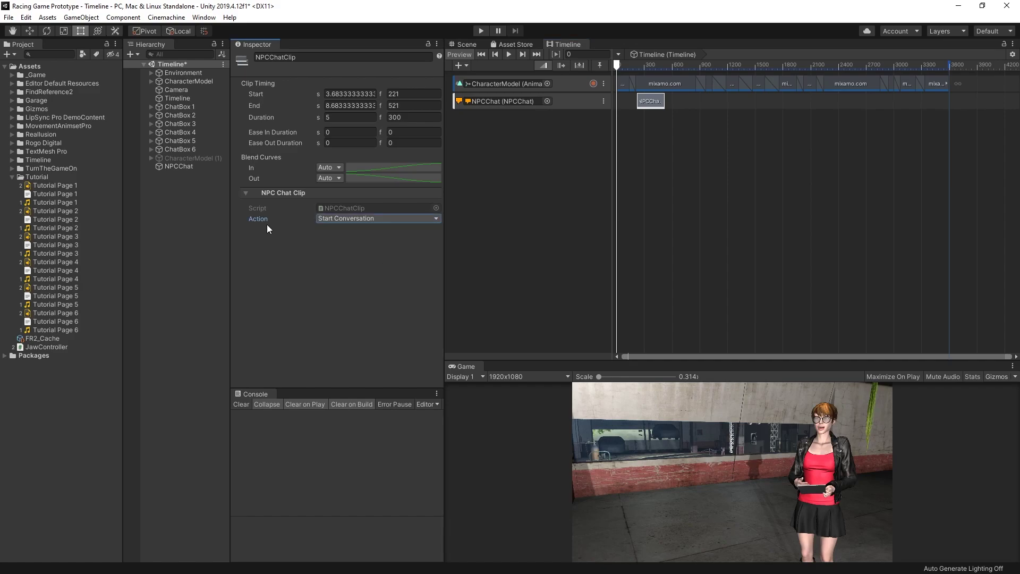
left_click(336, 217)
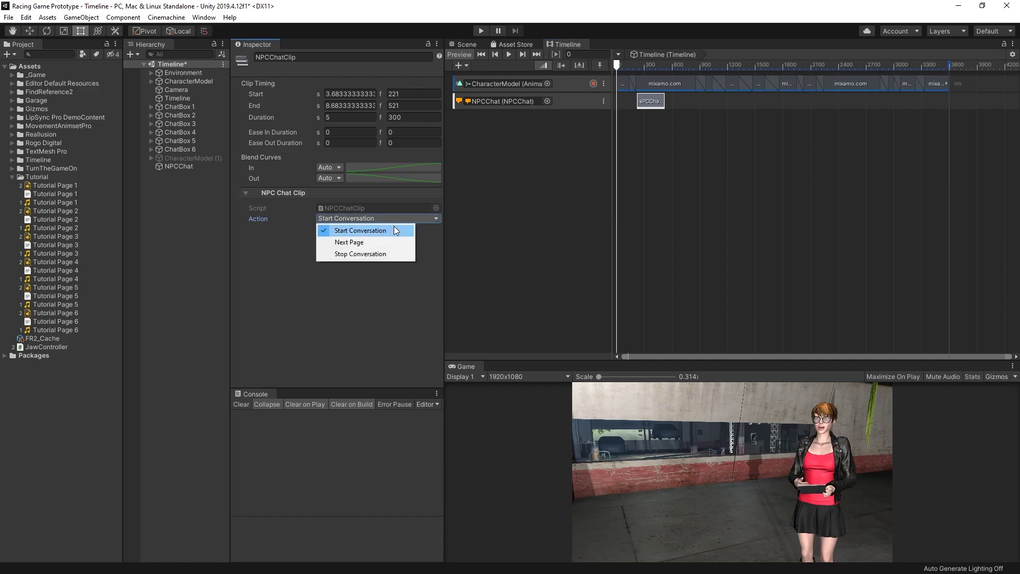
left_click(400, 253)
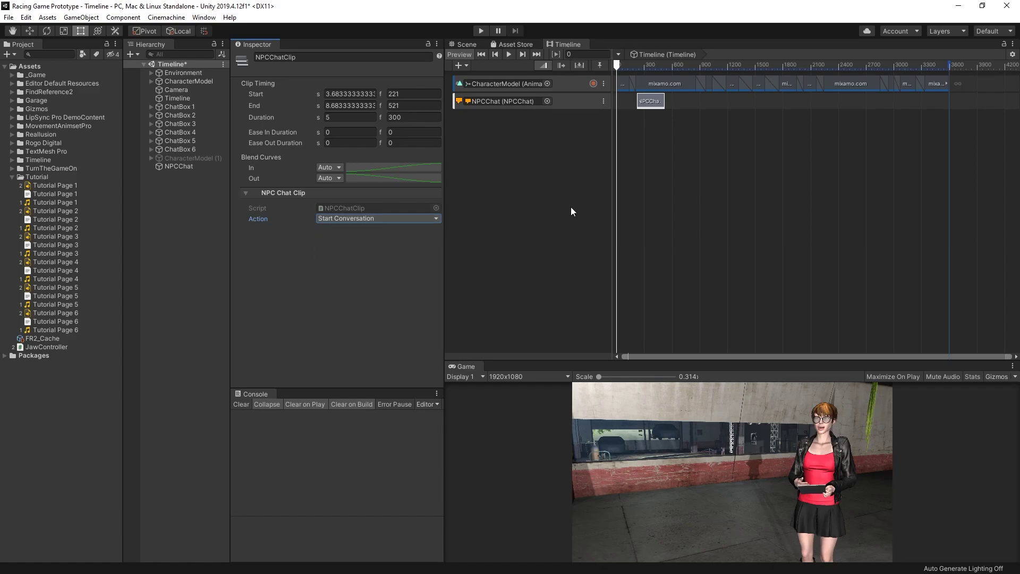
left_click_drag(653, 110, 648, 102)
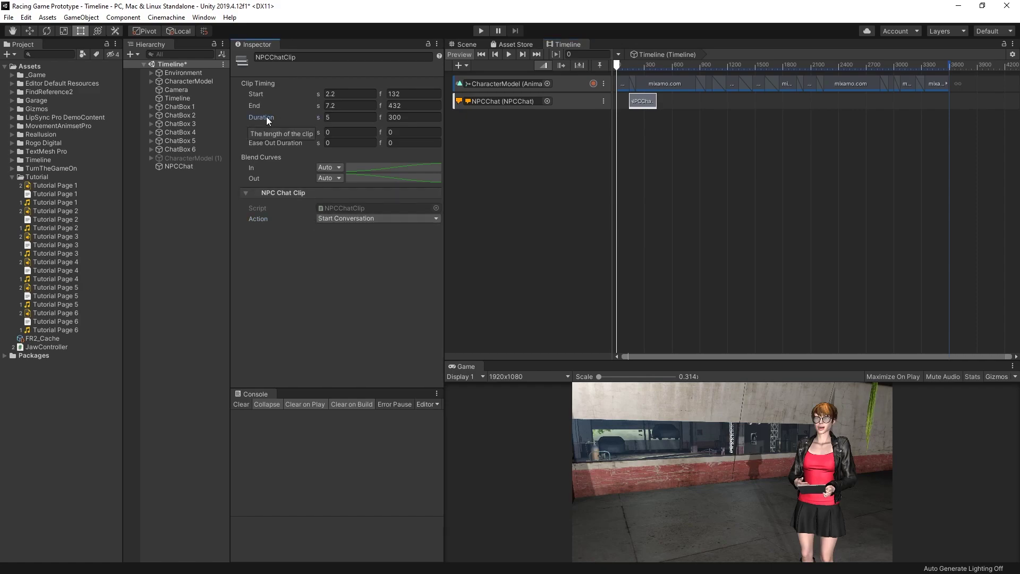
Set the clip's duration to 3.76 s to match the Tutorial Page 1 audio
left_click(57, 186)
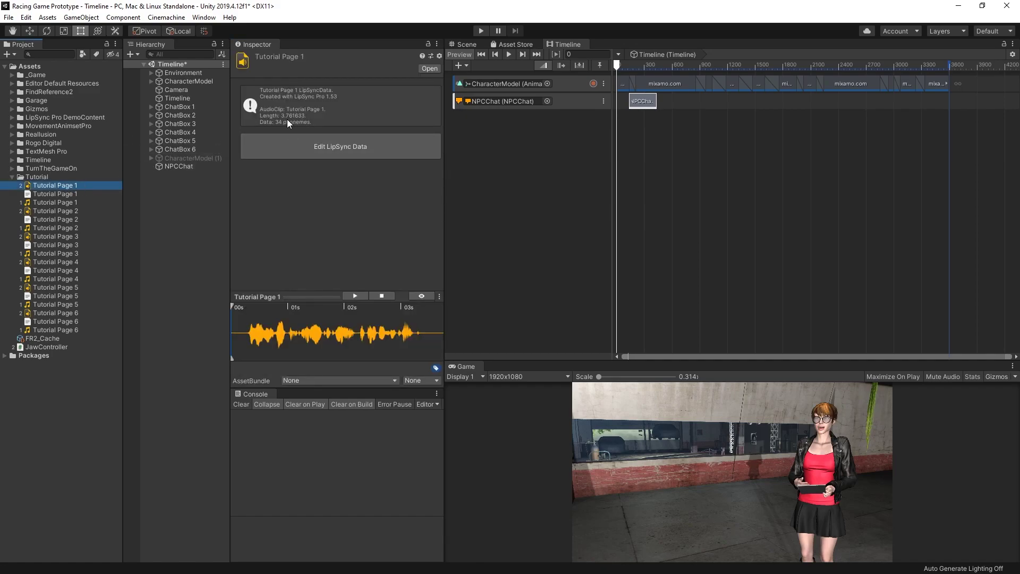
left_click(641, 101)
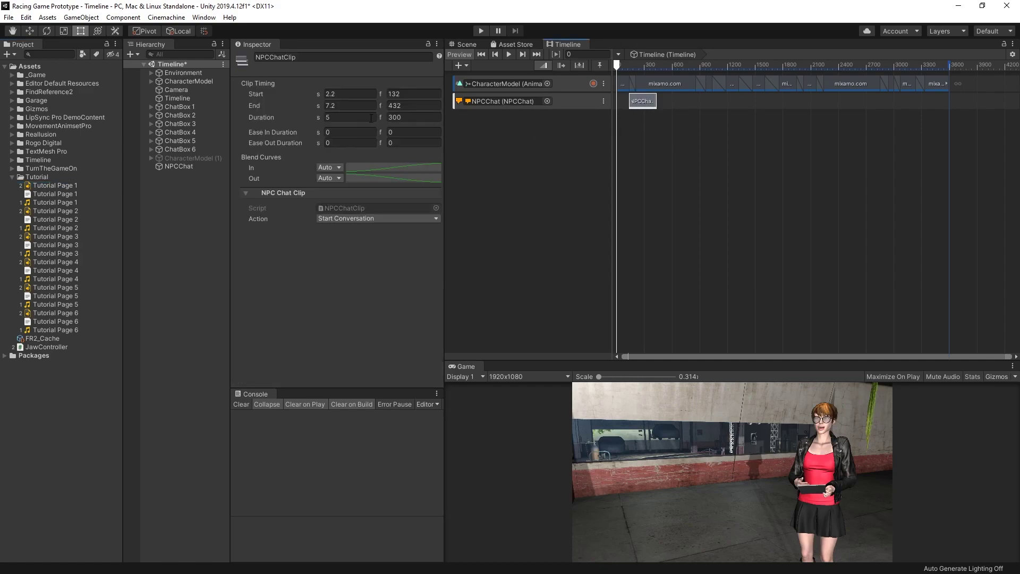
left_click(358, 117)
type("3.76")
key("Return")
right_click(667, 101)
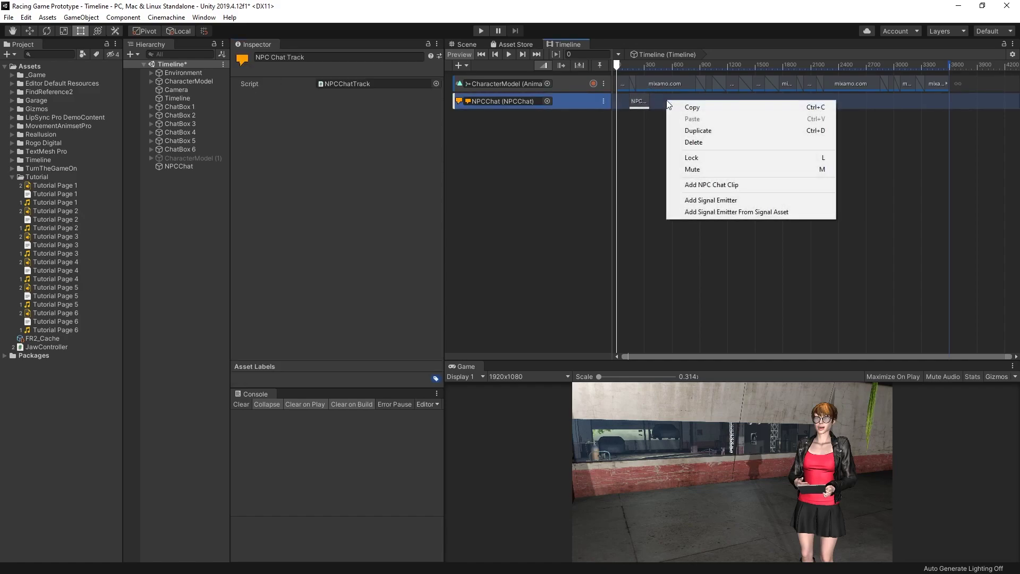
Add a second, Next Page clip lasting 9.79 s, placed right after the first
left_click(719, 184)
left_click(392, 218)
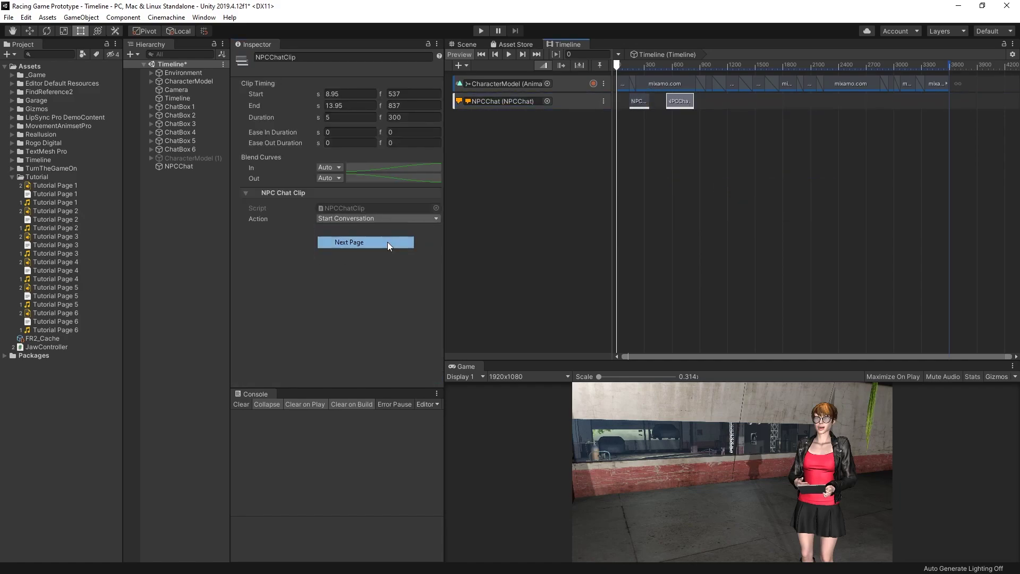
left_click(387, 242)
left_click(68, 211)
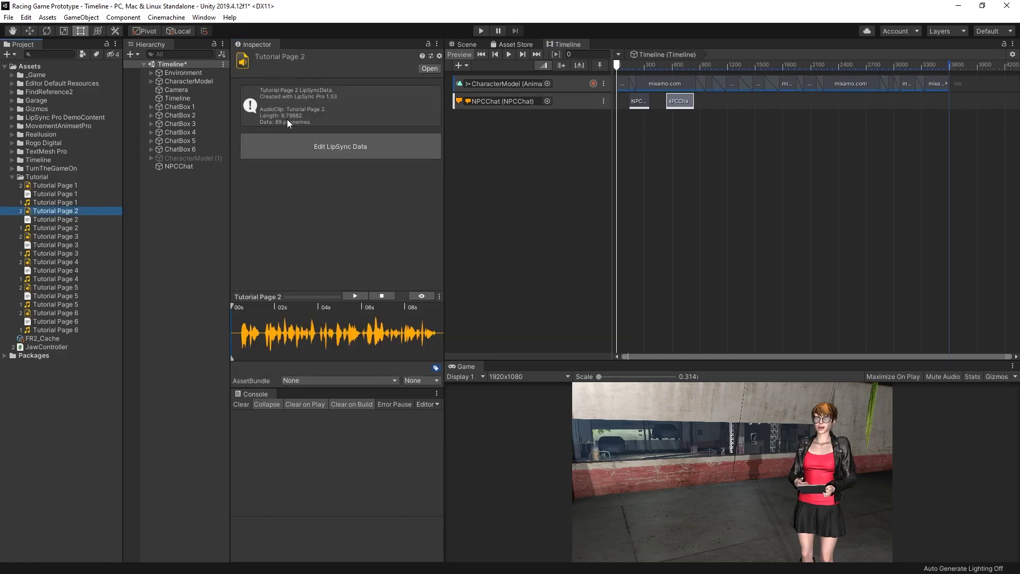
left_click(678, 101)
left_click(359, 113)
type("9.79")
key("Return")
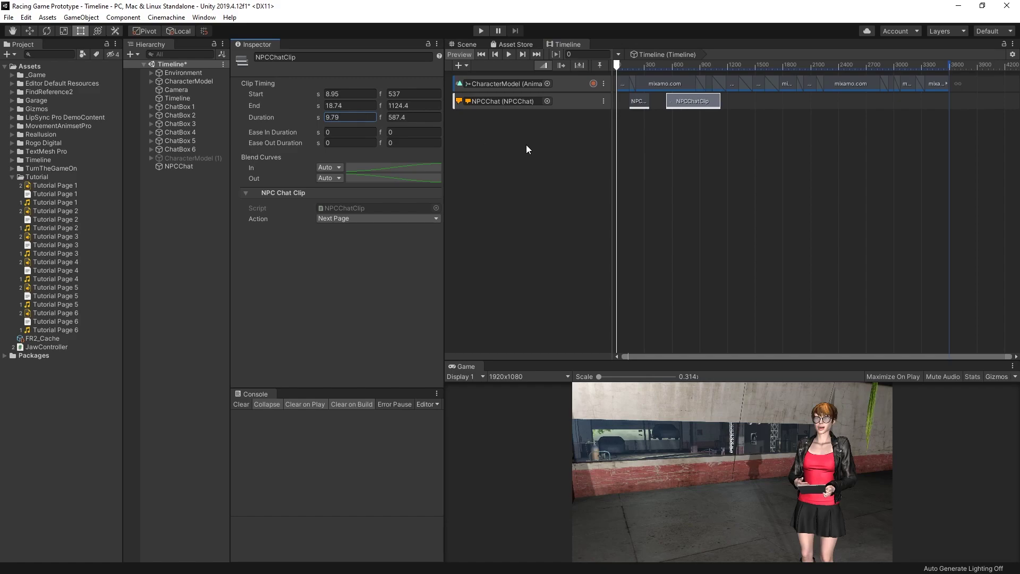
left_click_drag(684, 101, 670, 107)
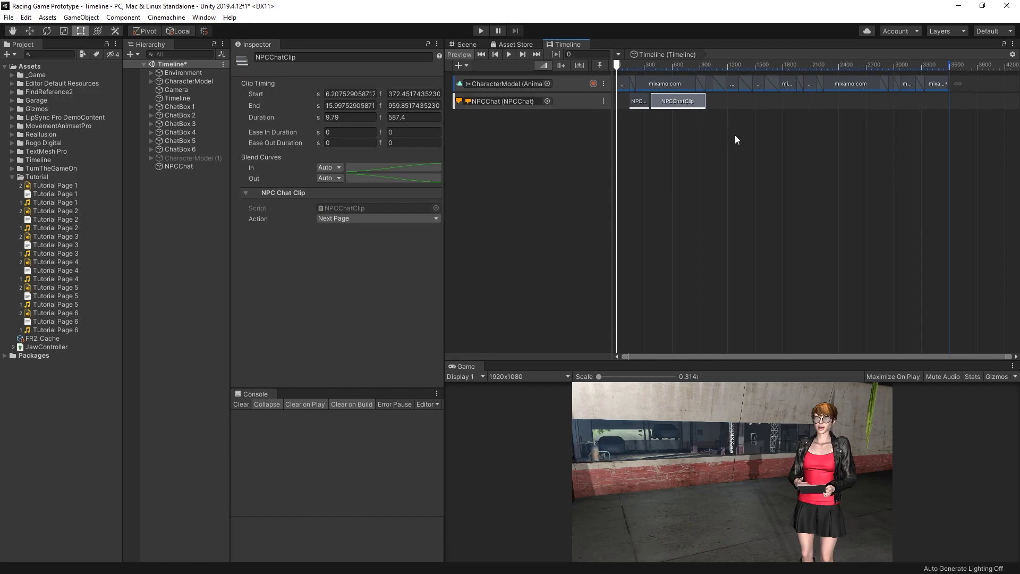
Duplicate the Next Page clip and check the first two clips against NPCChat's dialogue pages
key("ctrl+d")
key("ctrl+d")
key("ctrl+d")
key("ctrl+d")
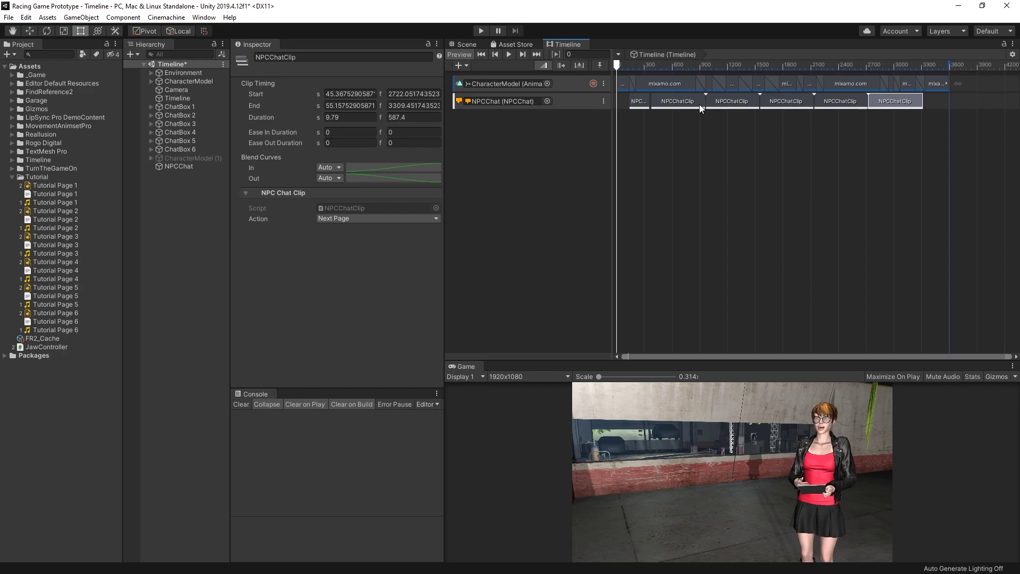
left_click(648, 101)
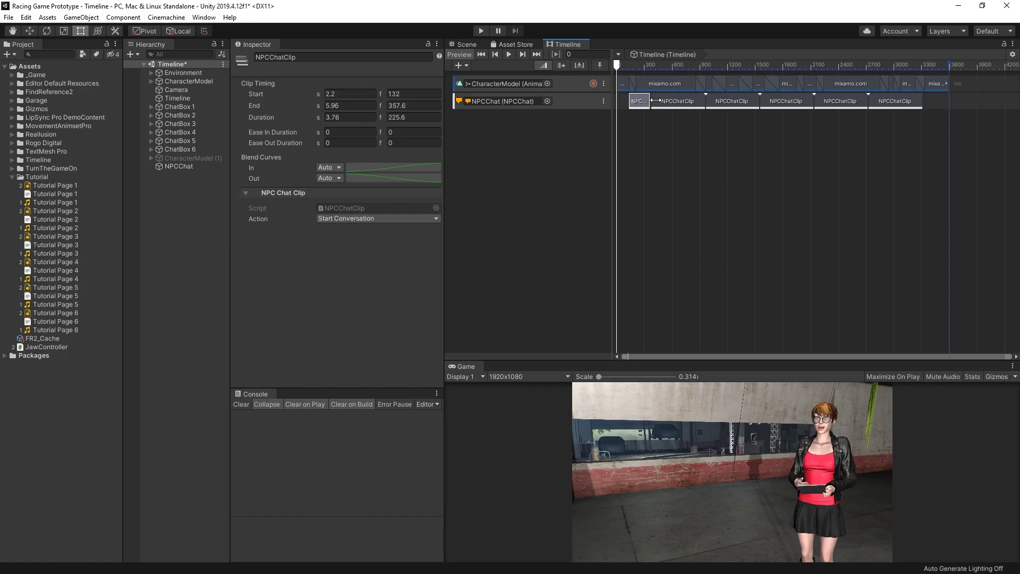
left_click(190, 165)
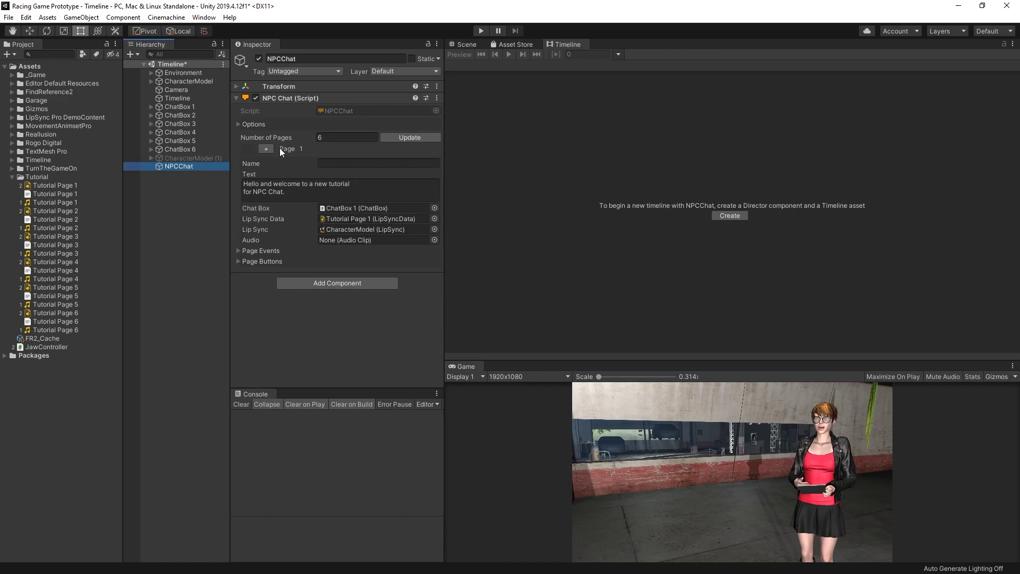
key("ctrl+z")
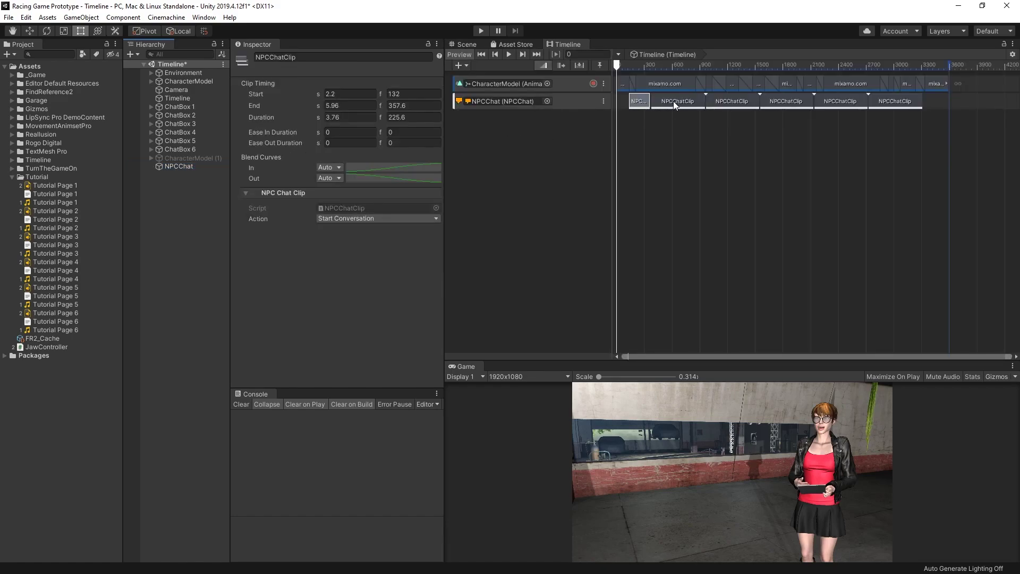
left_click(670, 101)
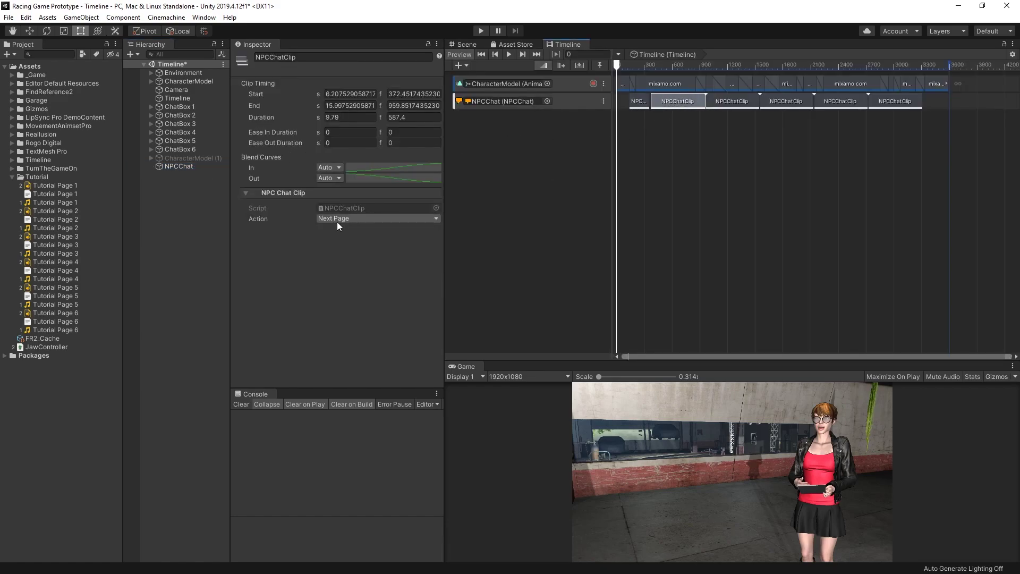
left_click(197, 166)
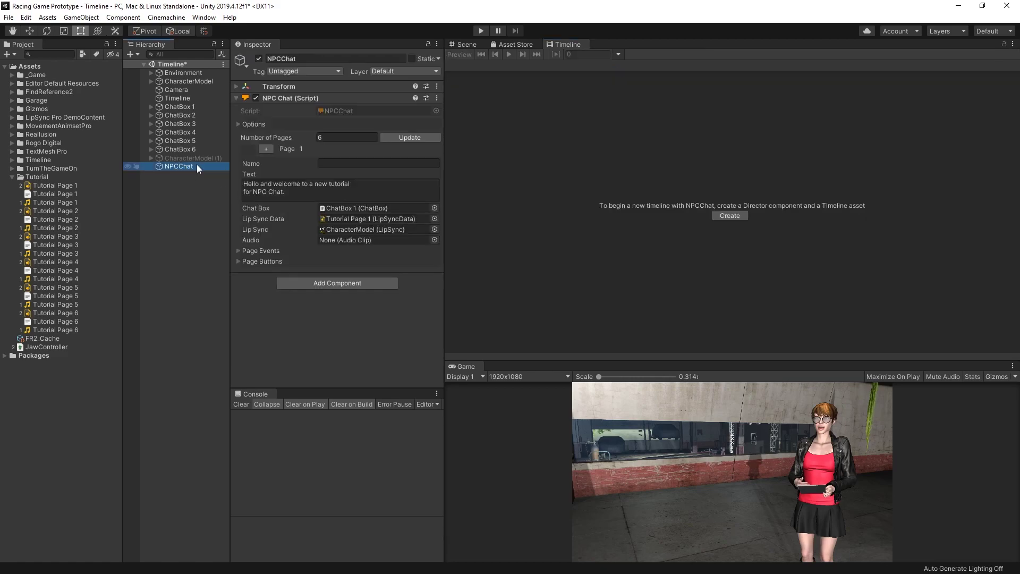
left_click(265, 149)
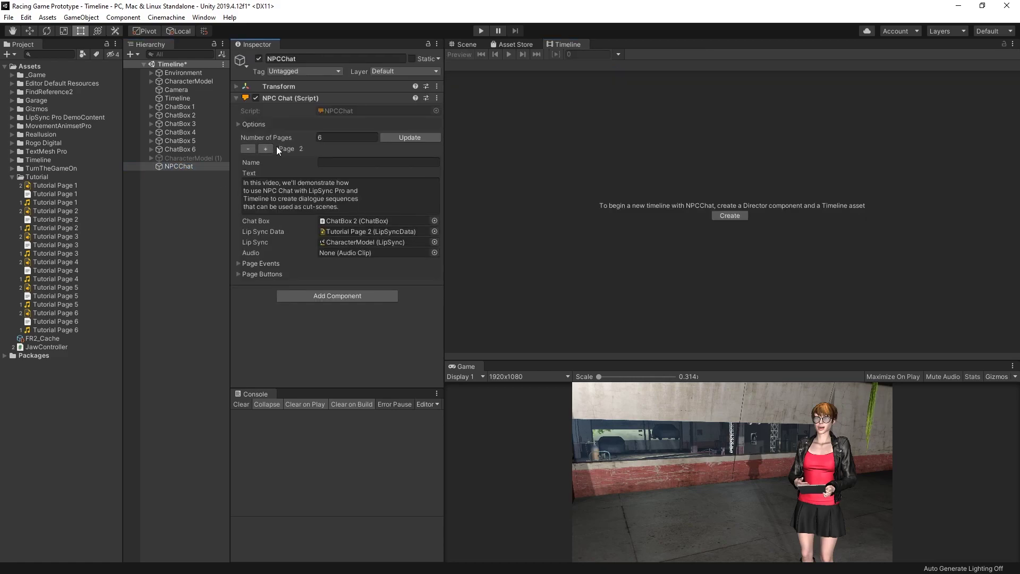
key("ctrl+z")
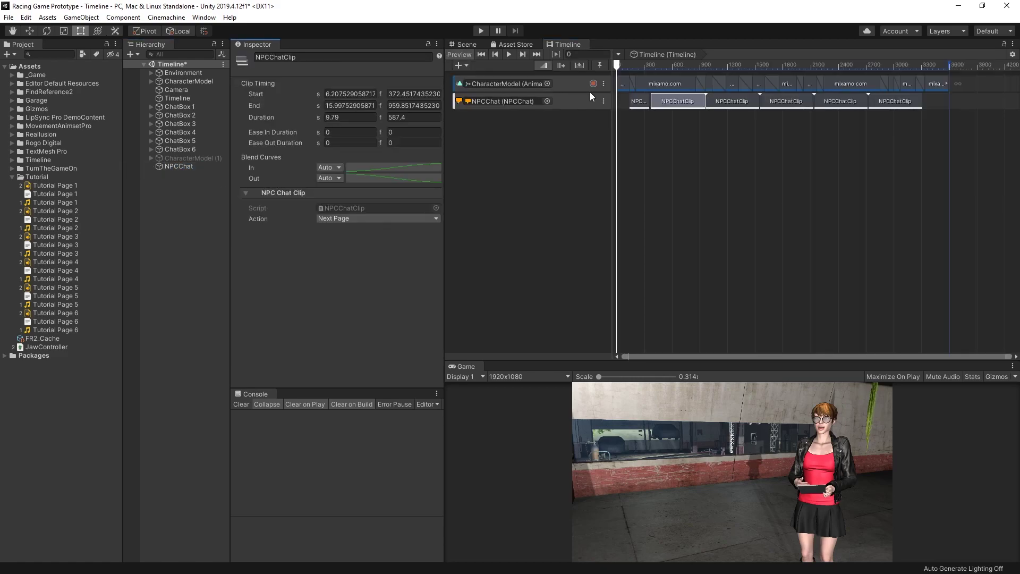
Review the timing of the third through sixth dialogue clips
left_click(729, 104)
left_click(786, 101)
left_click(842, 100)
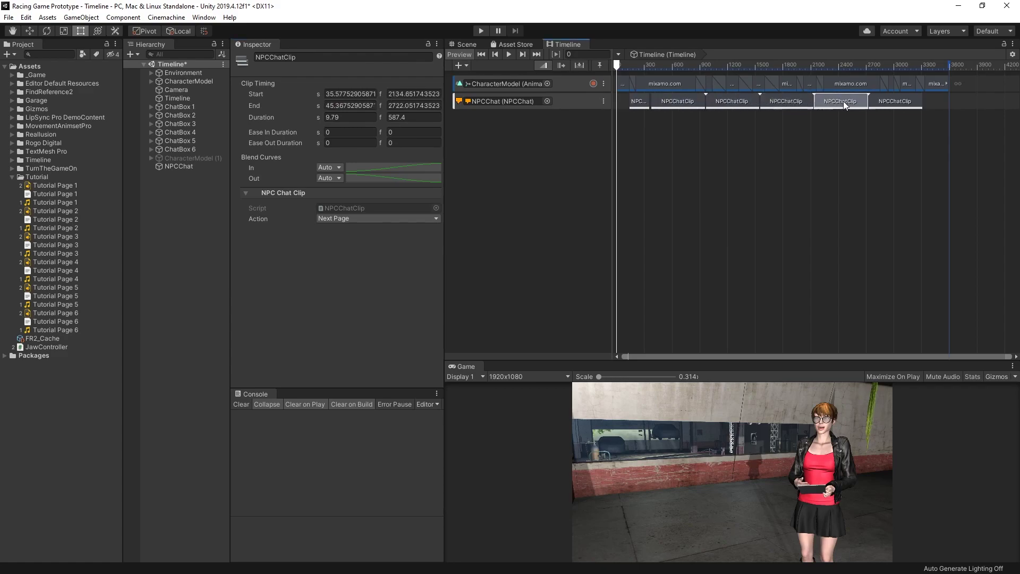
left_click(900, 101)
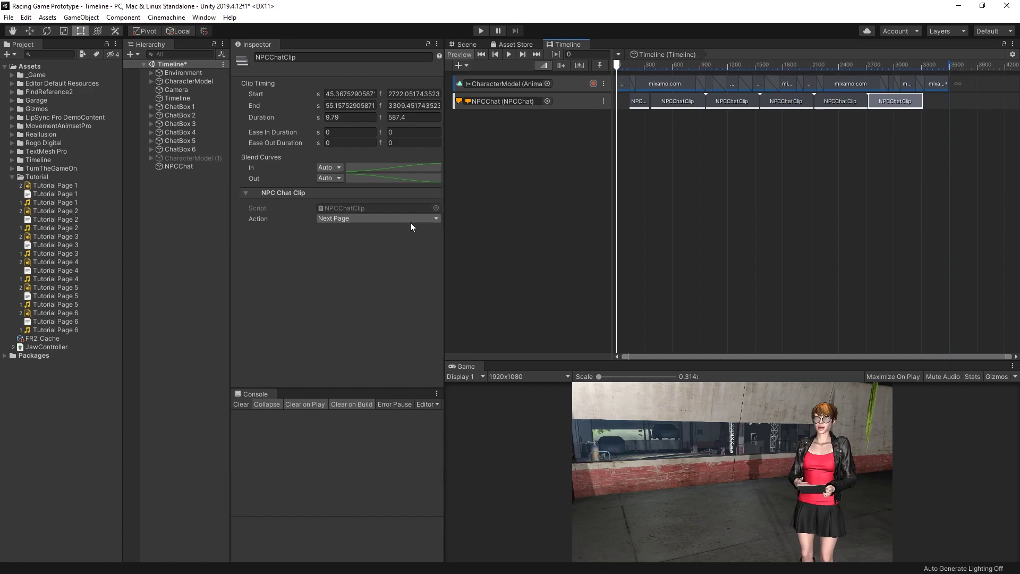
Set the third clip's duration to 6.17 s to match the Tutorial Page 3 audio
left_click(728, 102)
left_click(53, 237)
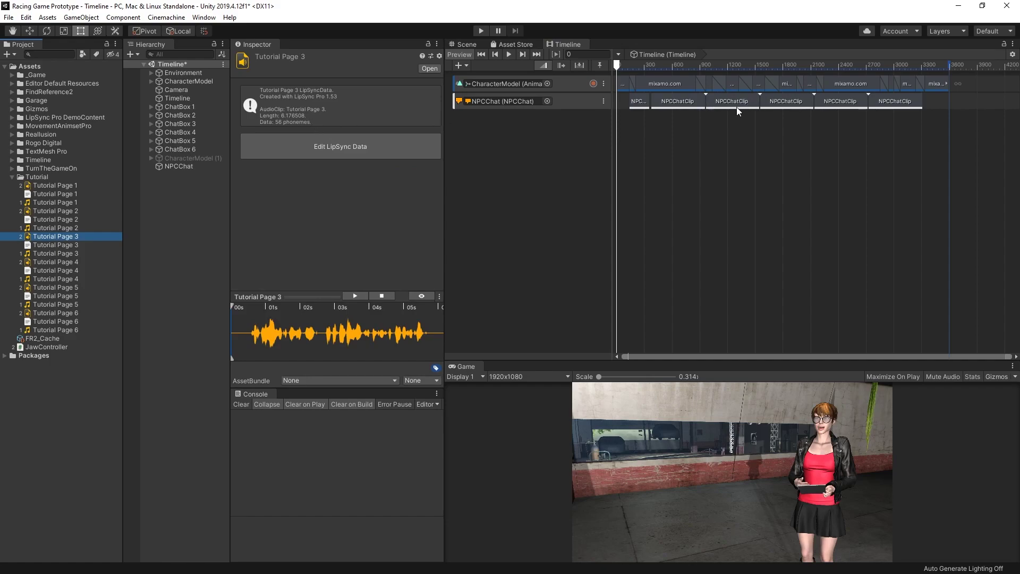
left_click(720, 103)
left_click(361, 119)
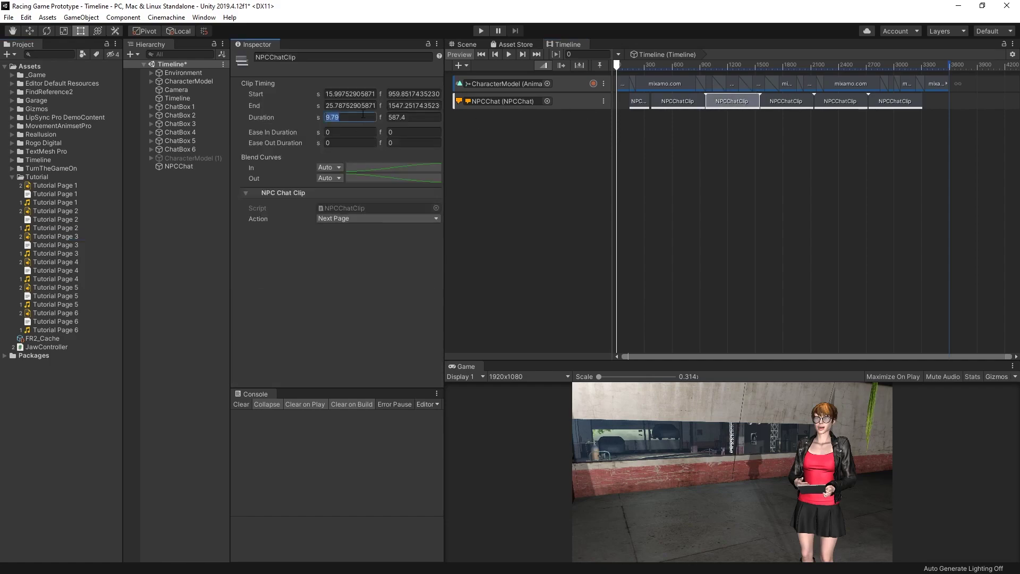
type("6.17")
key("Return")
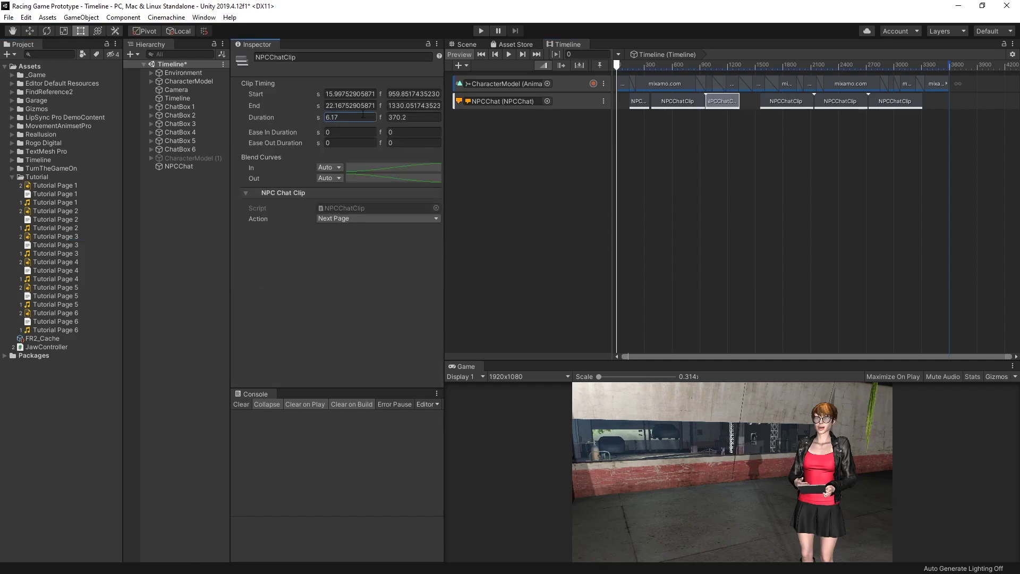
Set the fourth clip to 8.37 s and the fifth to 16.3 s, matching Pages 4 and 5
left_click(73, 262)
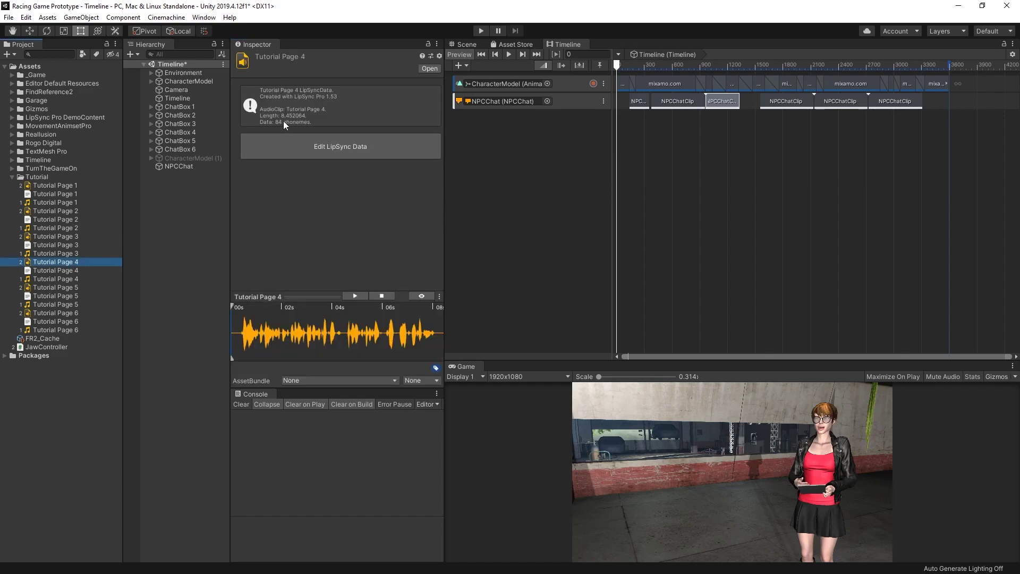
left_click(792, 104)
type("8.")
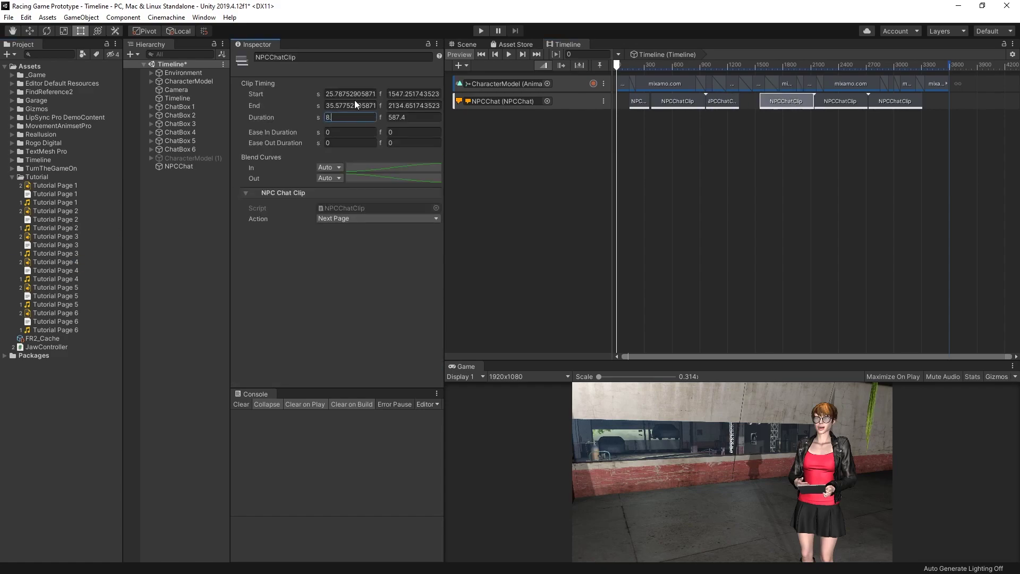
type("37")
key("Return")
left_click(75, 288)
left_click(844, 103)
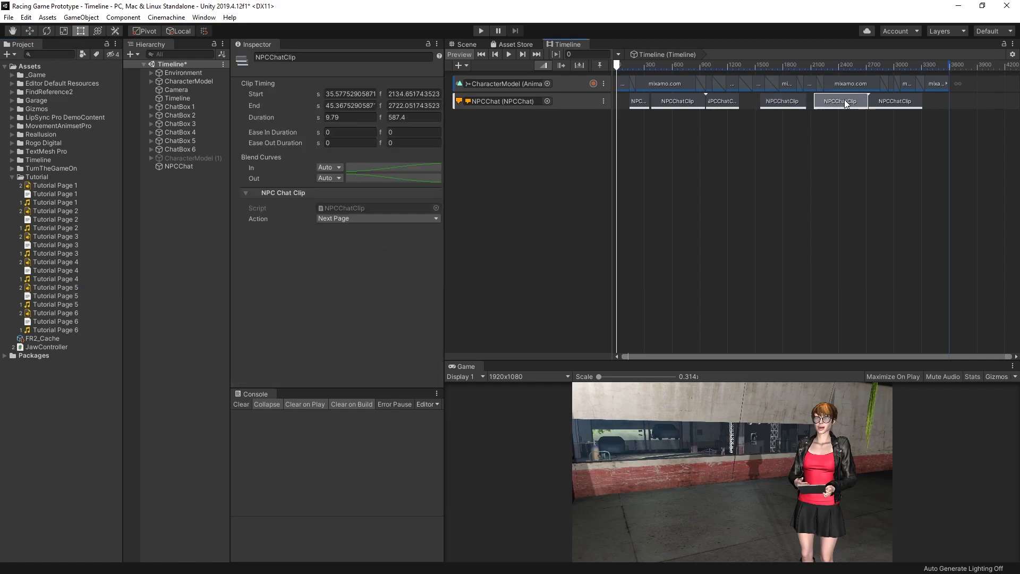
type("16.3")
key("Return")
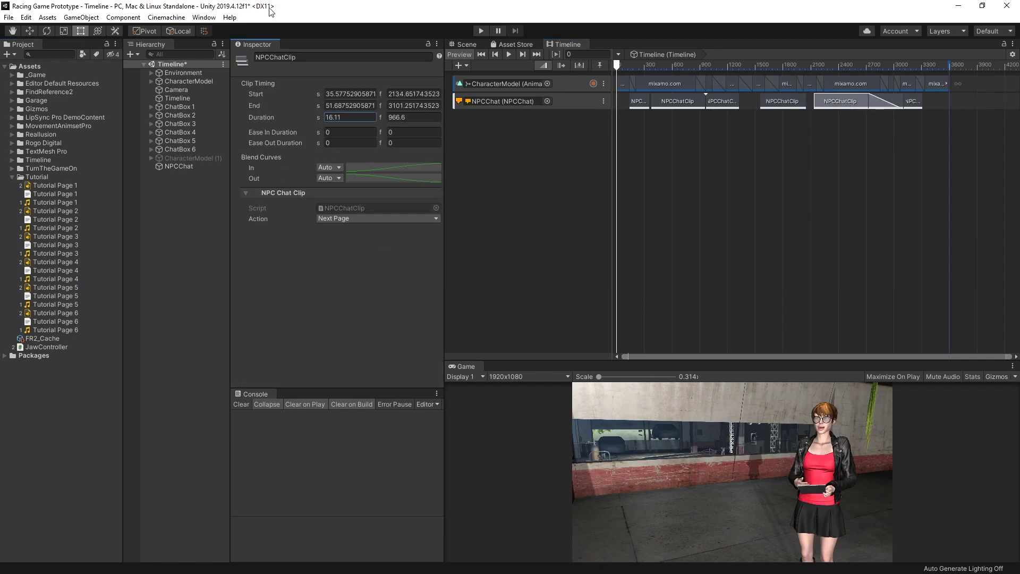
Move the sixth clip after the lengthened fifth and check the Page 6 audio length
left_click_drag(917, 100, 969, 104)
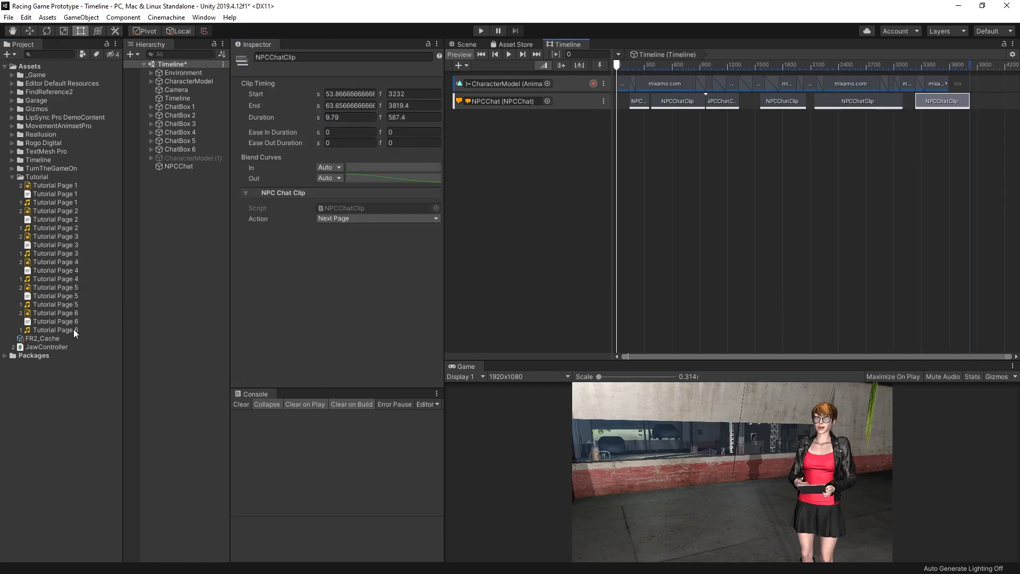
left_click(74, 312)
left_click(944, 100)
left_click(354, 119)
Give the last clip a 5.81 s duration and slide the dialogue clips together to close gaps
type("5.81")
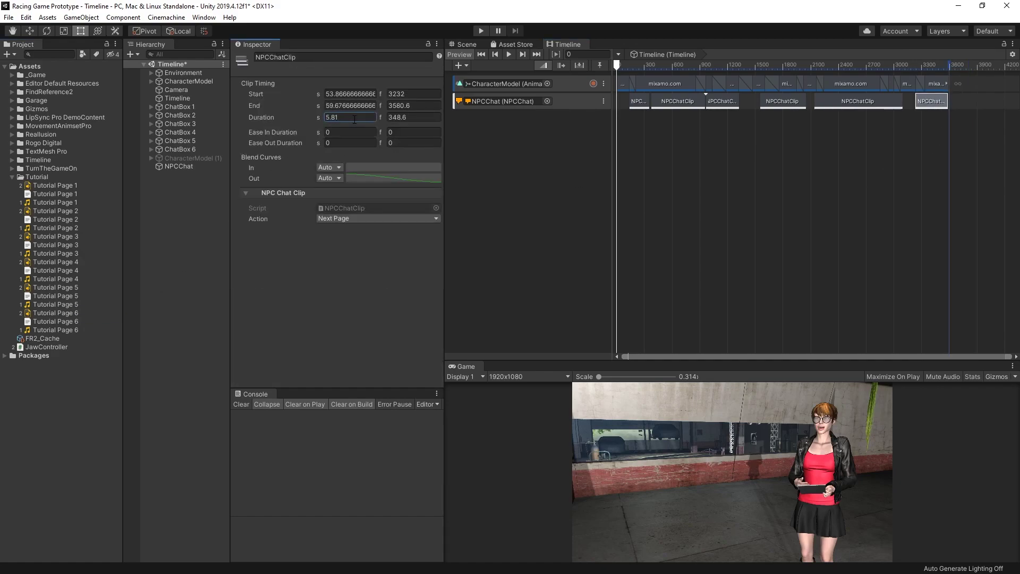
left_click_drag(726, 104, 757, 104)
left_click(853, 102)
left_click_drag(853, 102, 834, 104)
left_click_drag(759, 99, 761, 101)
left_click(811, 98)
left_click_drag(928, 98, 907, 102)
Add a final NPC Chat clip at the end set to Stop Conversation
left_click(937, 101)
right_click(937, 99)
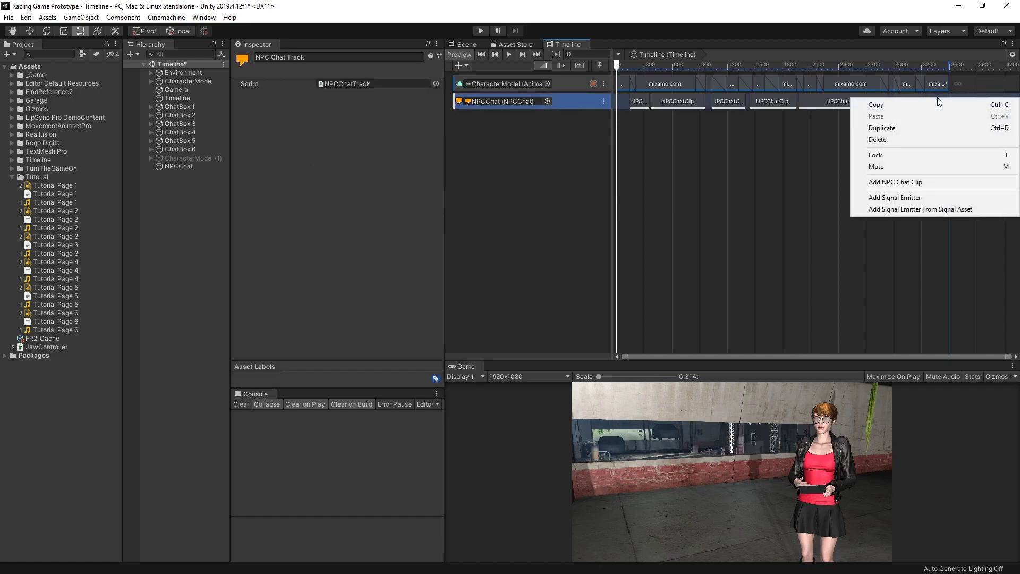
left_click(909, 181)
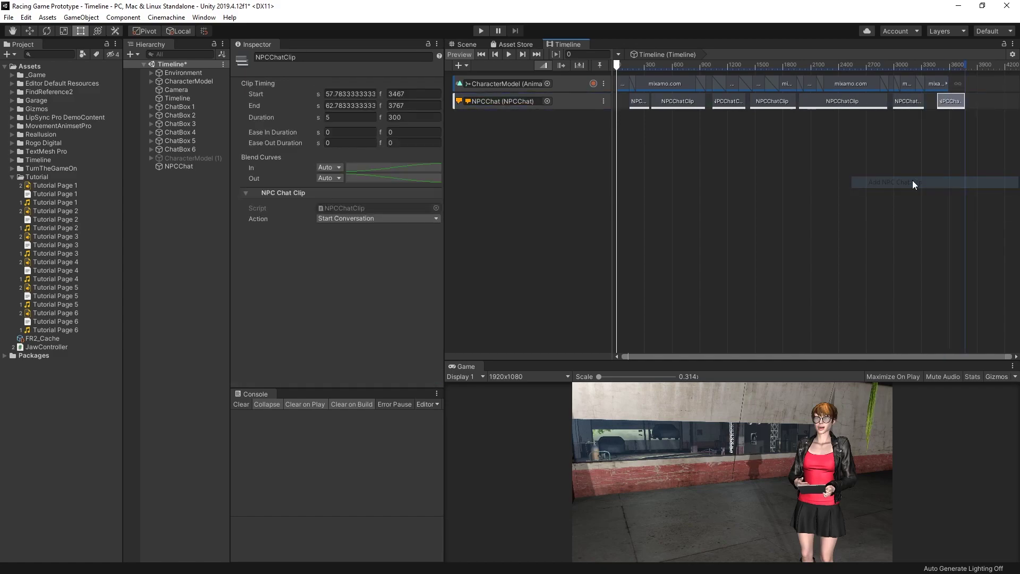
left_click(349, 218)
left_click(357, 253)
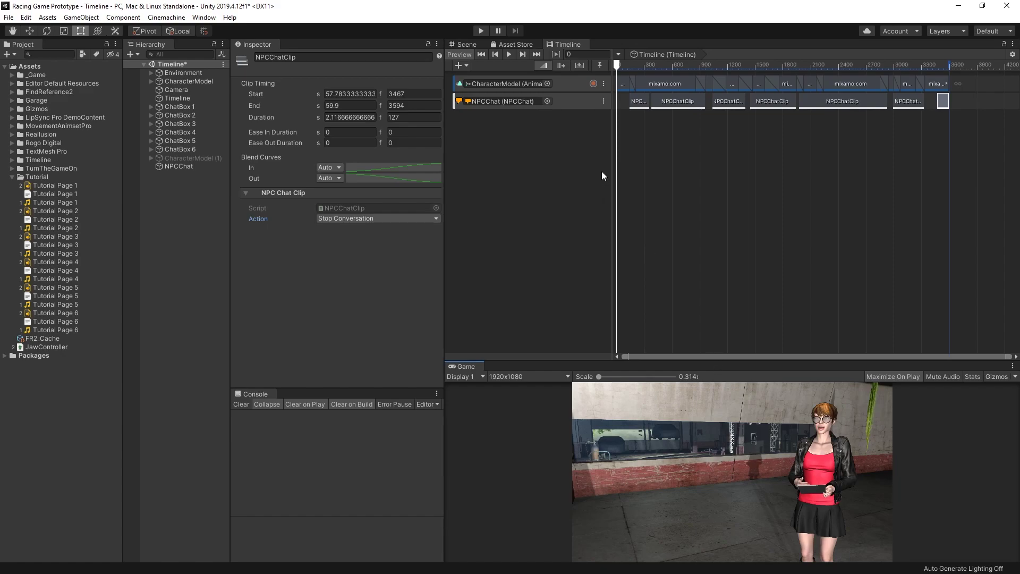
Test-run the scene, then set dialogue page 1's speaker name to Aria
left_click(480, 31)
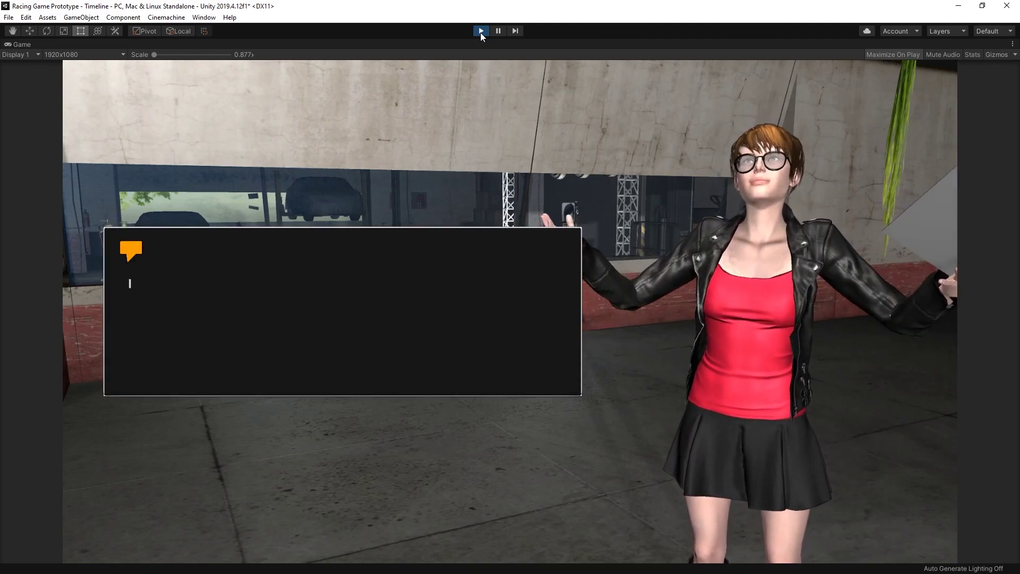
left_click(480, 32)
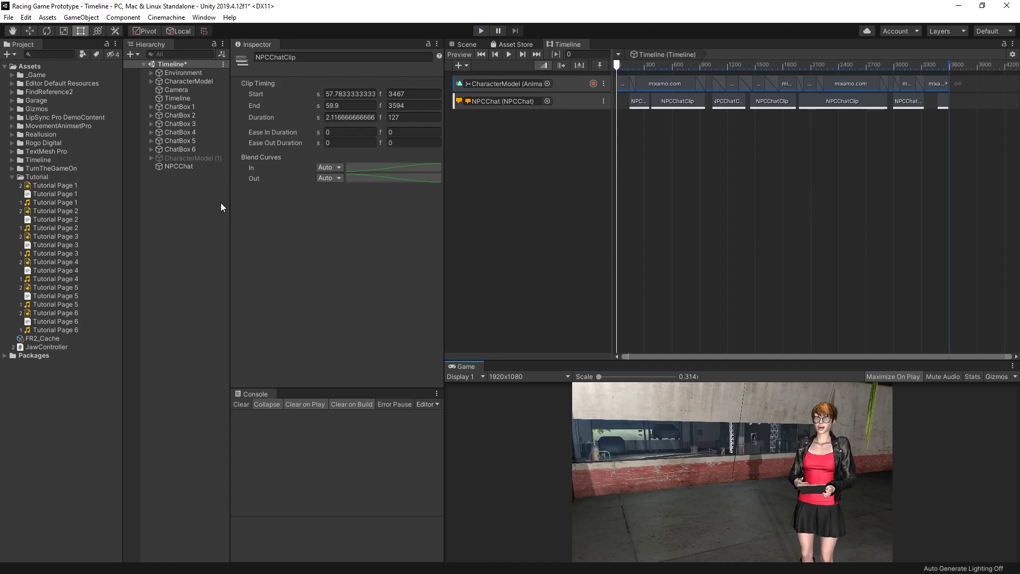
left_click(184, 166)
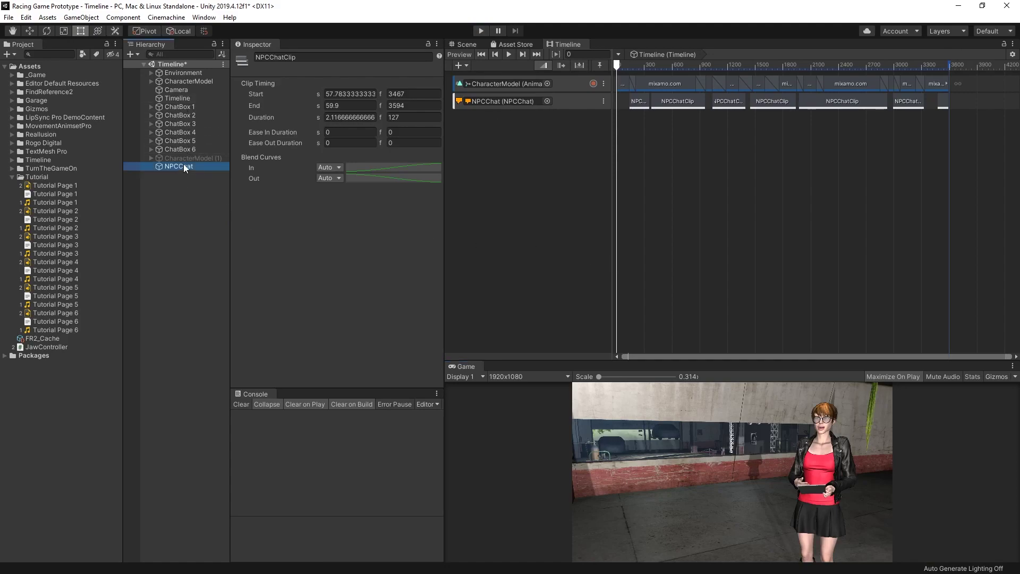
left_click(354, 163)
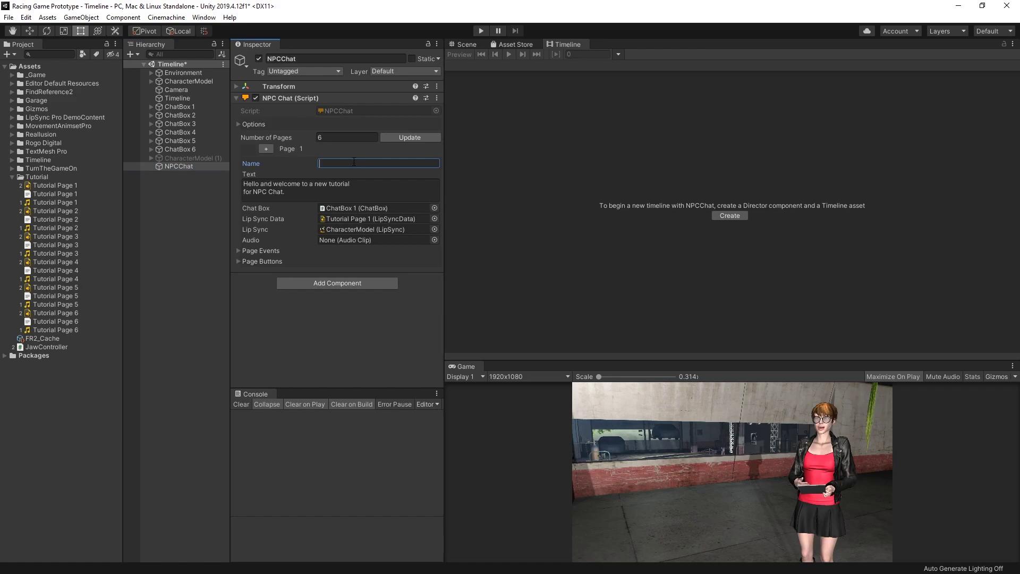
type("Aria")
key("Return")
Enter Aria as the speaker name on the last dialogue page and save the scene
left_click(265, 150)
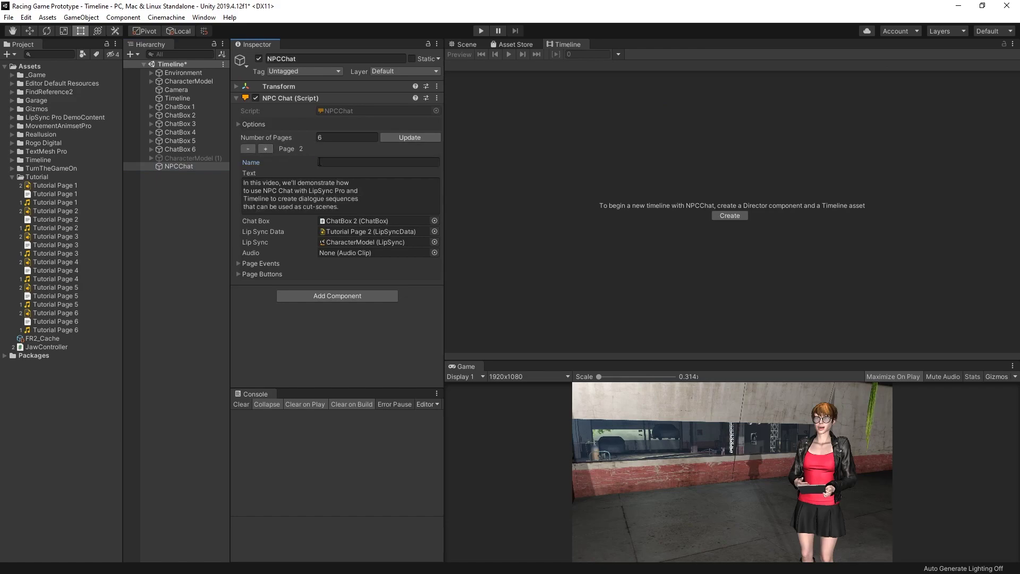
left_click(266, 149)
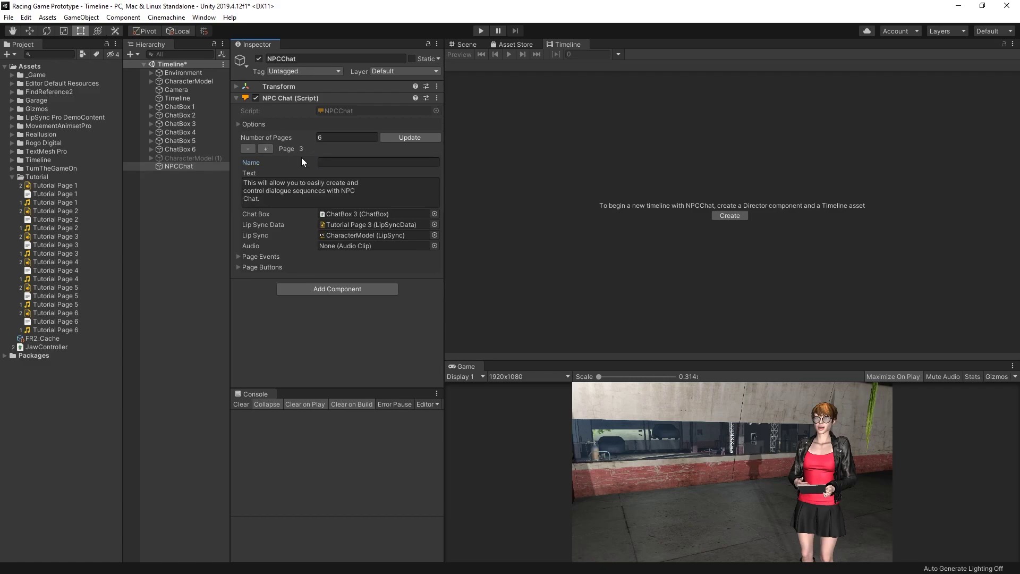
left_click(265, 149)
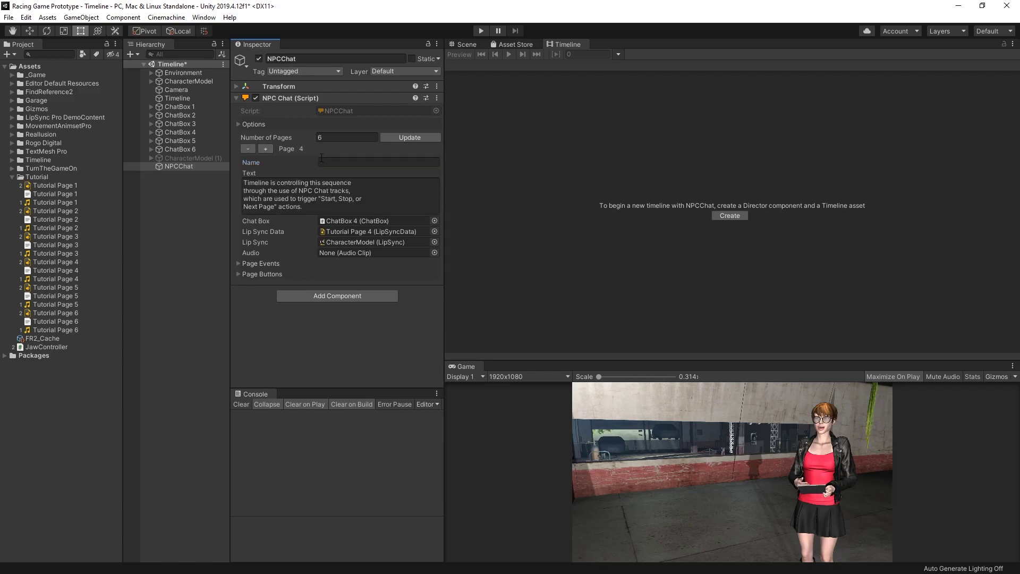
left_click(326, 162)
left_click(265, 148)
left_click(333, 161)
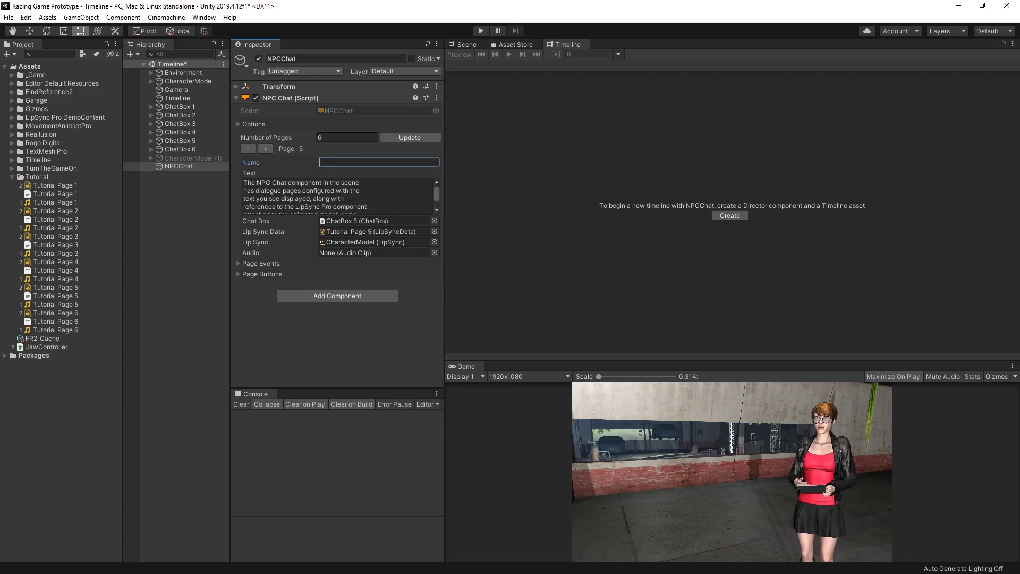
type("Aria")
left_click(270, 149)
left_click(327, 160)
type("Aria")
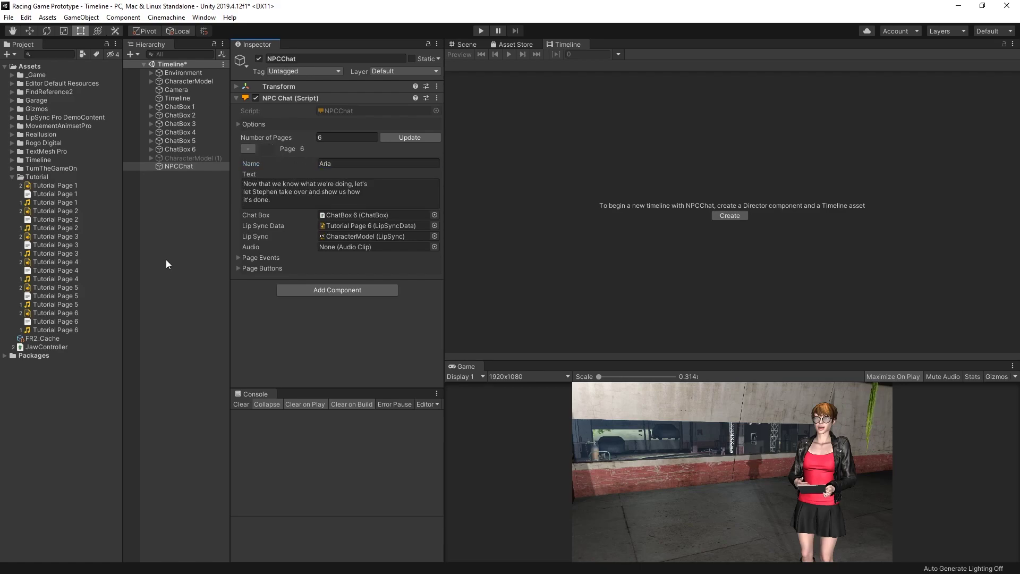
left_click(184, 251)
key("ctrl+s")
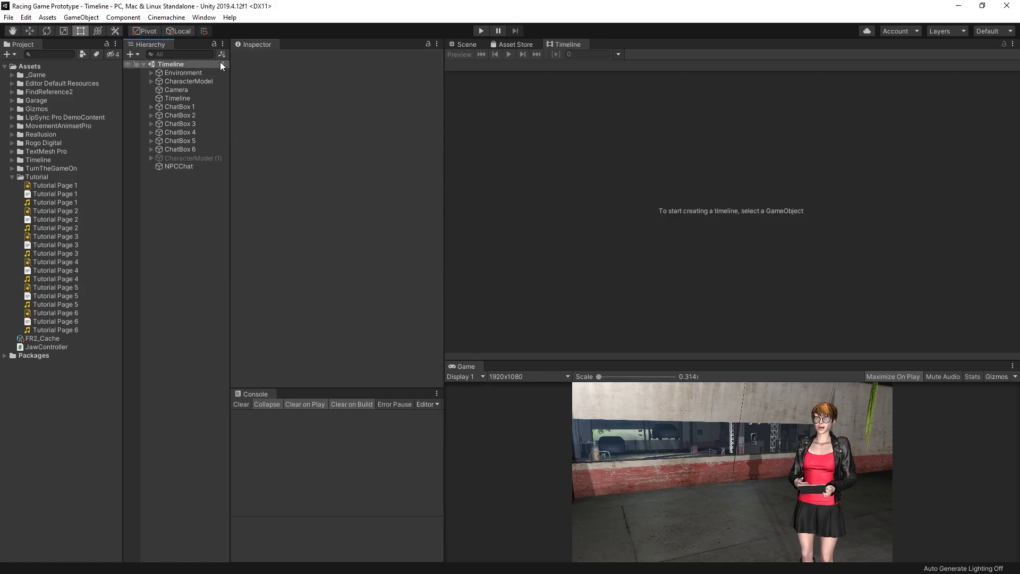
left_click(479, 30)
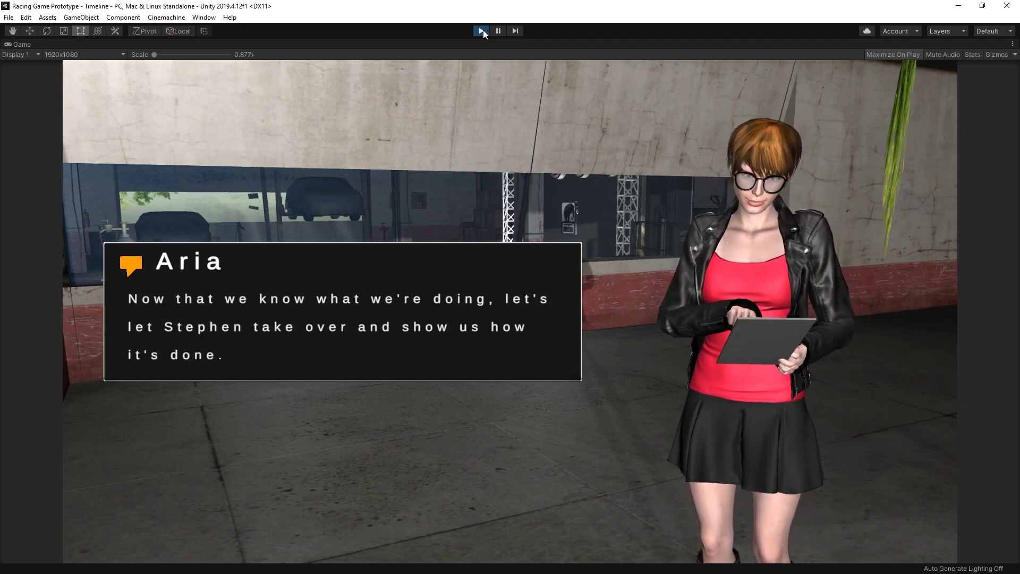
left_click(481, 31)
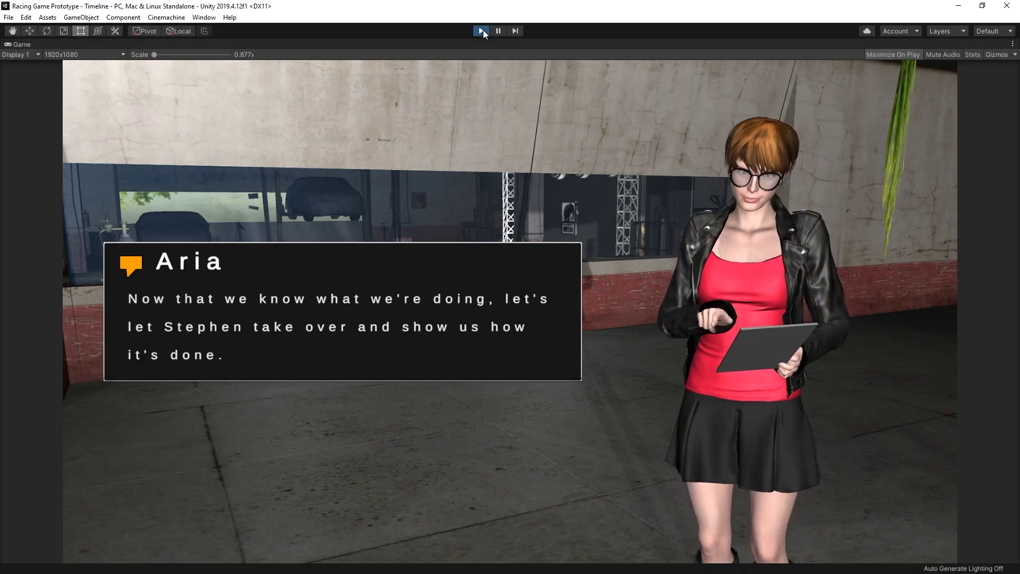